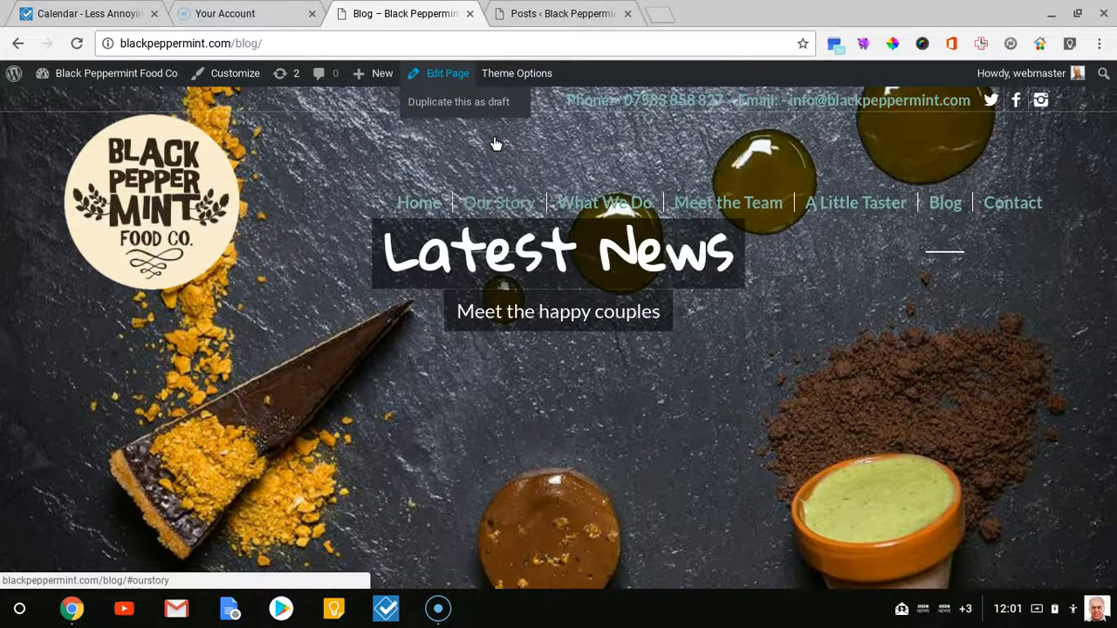
Look through the live Blog page to examine how the four news posts are laid out, down to the footer
scroll(494, 142, down, 1)
scroll(504, 150, down, 3)
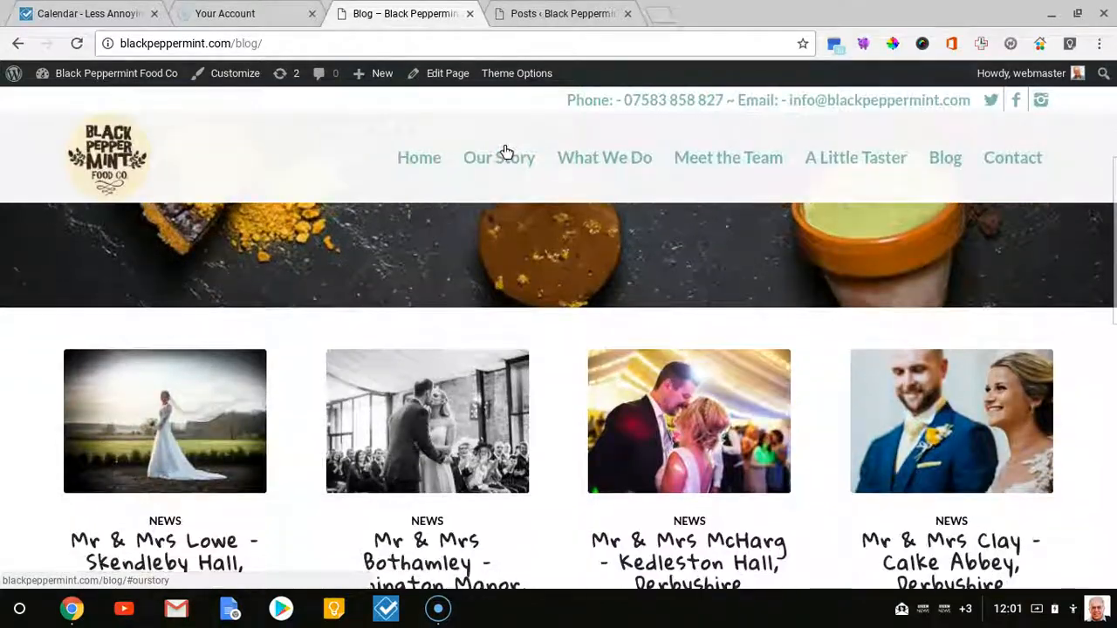
scroll(506, 152, down, 1)
scroll(506, 152, down, 2)
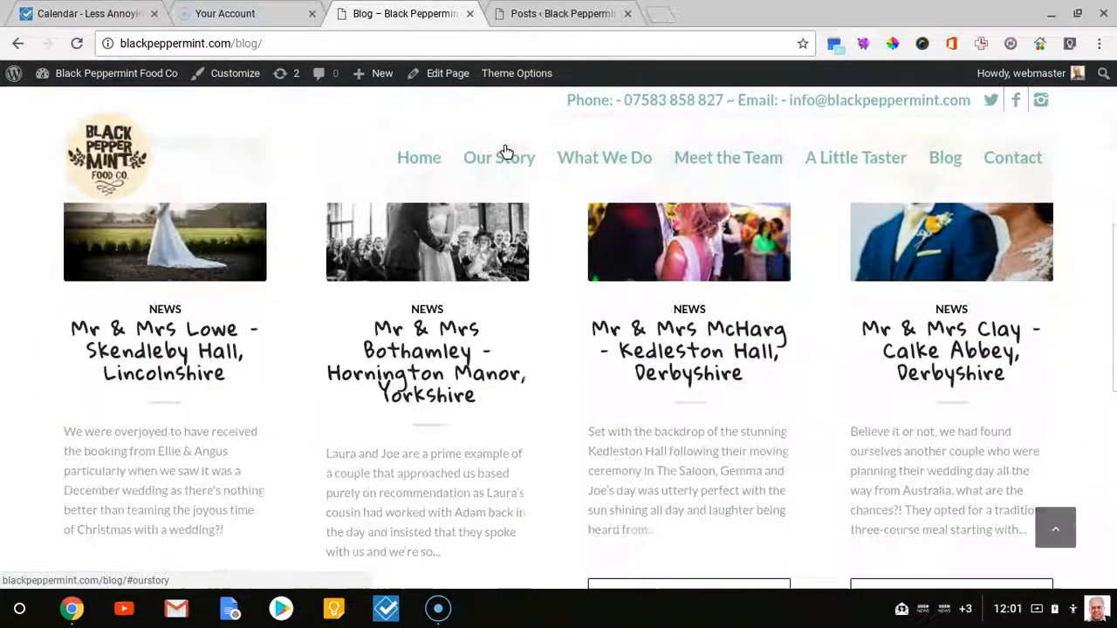
scroll(506, 152, down, 3)
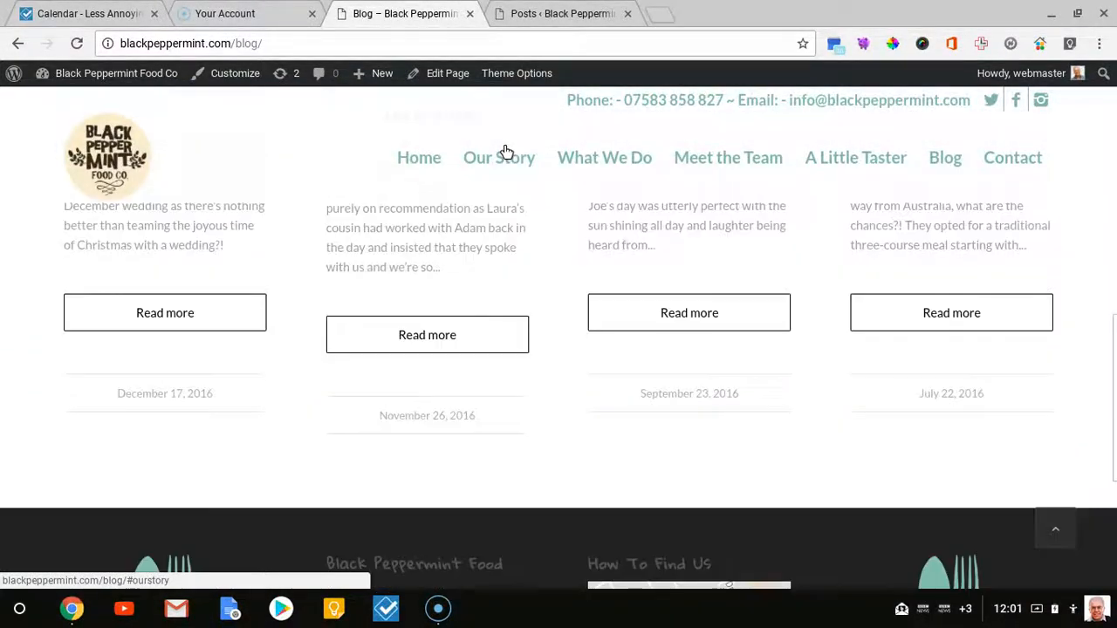
scroll(506, 152, down, 1)
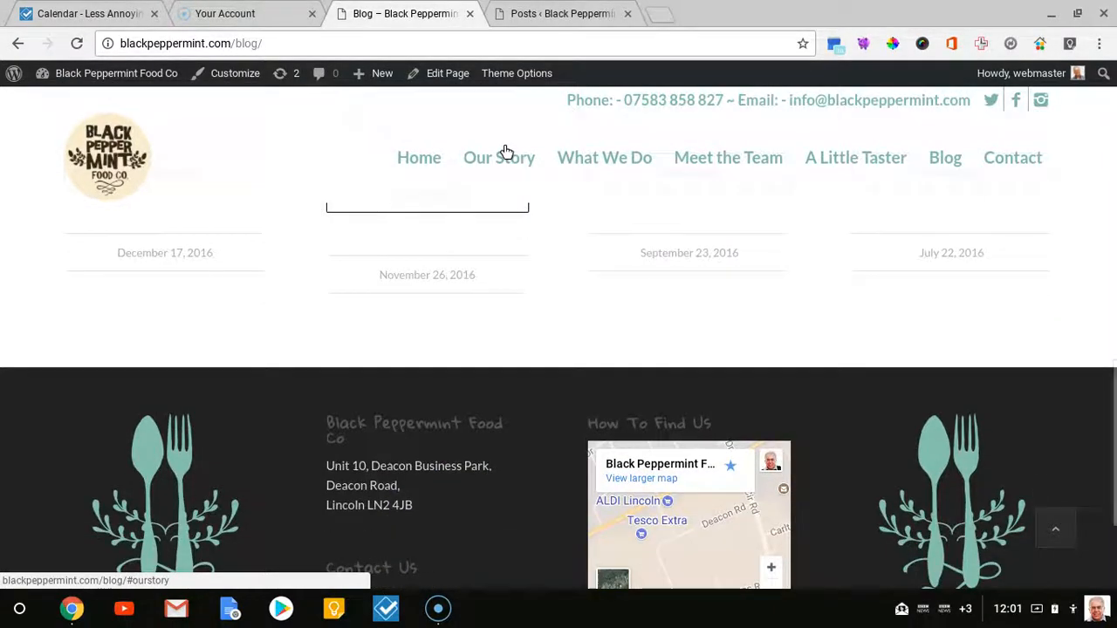
scroll(506, 152, up, 1)
scroll(506, 152, up, 7)
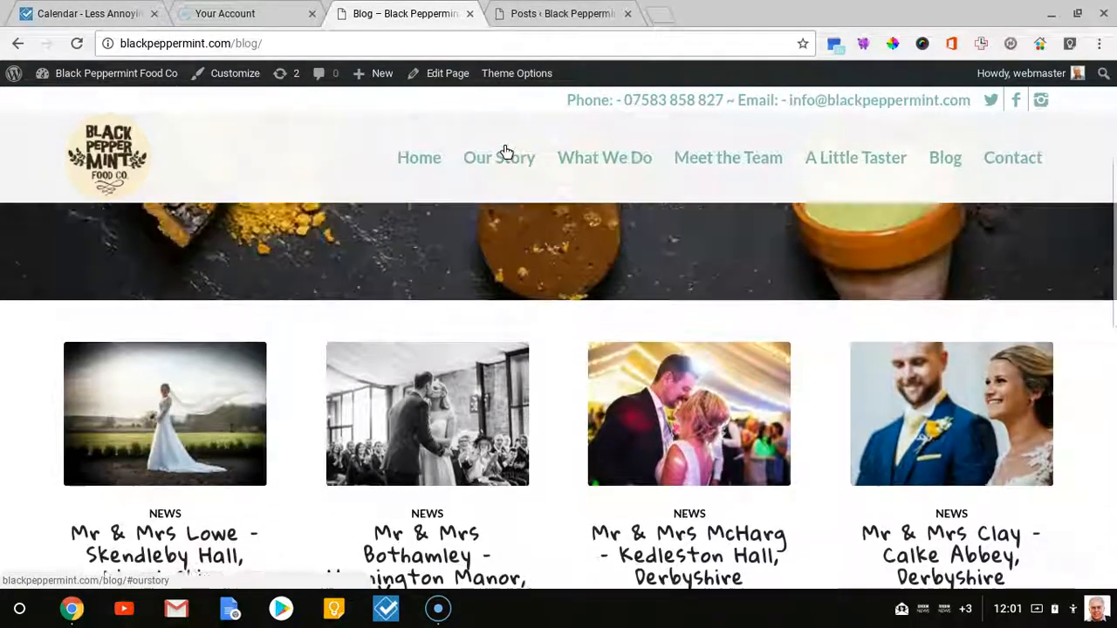
scroll(507, 152, down, 5)
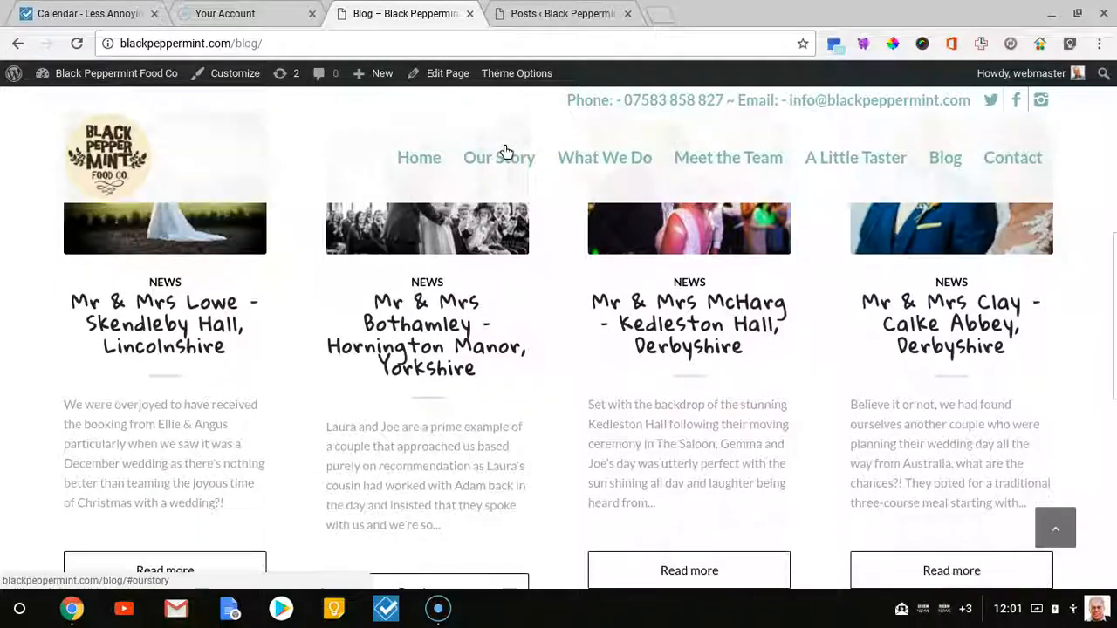
scroll(506, 151, down, 2)
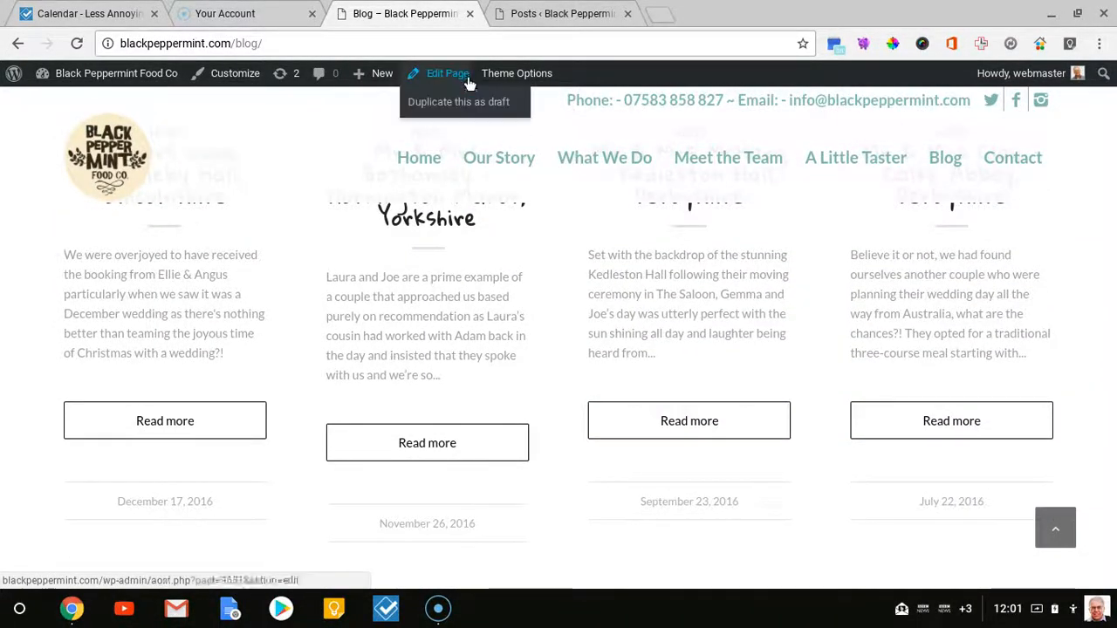
scroll(460, 88, up, 2)
scroll(460, 87, up, 3)
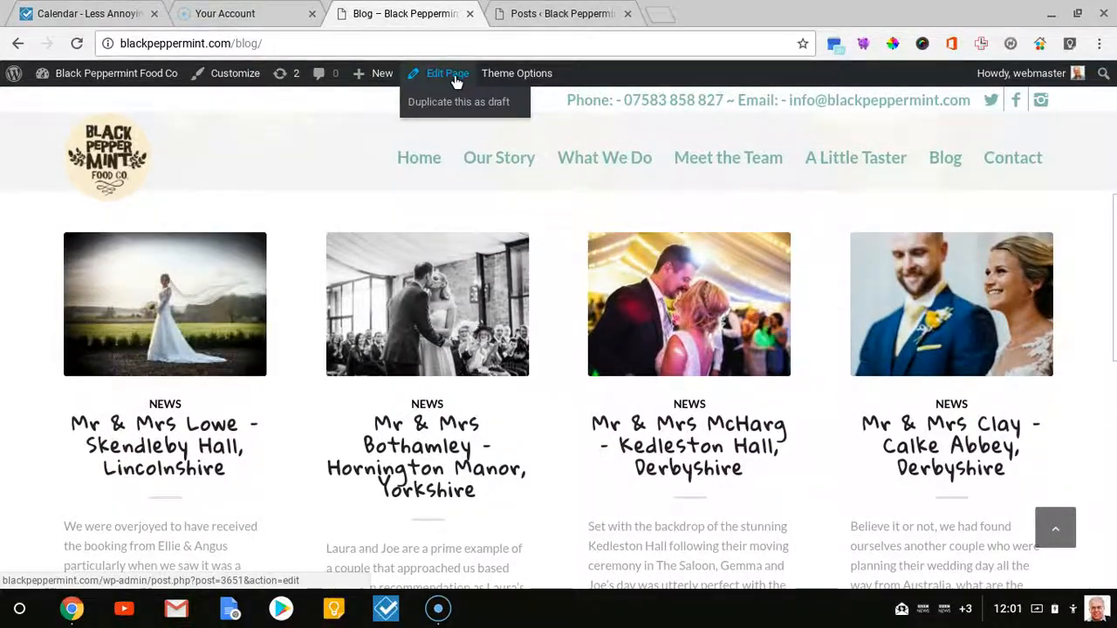
Open the Blog page for editing and review the Blog Posts element's category, layout, column and post number settings, saving the element as it is
click(454, 77)
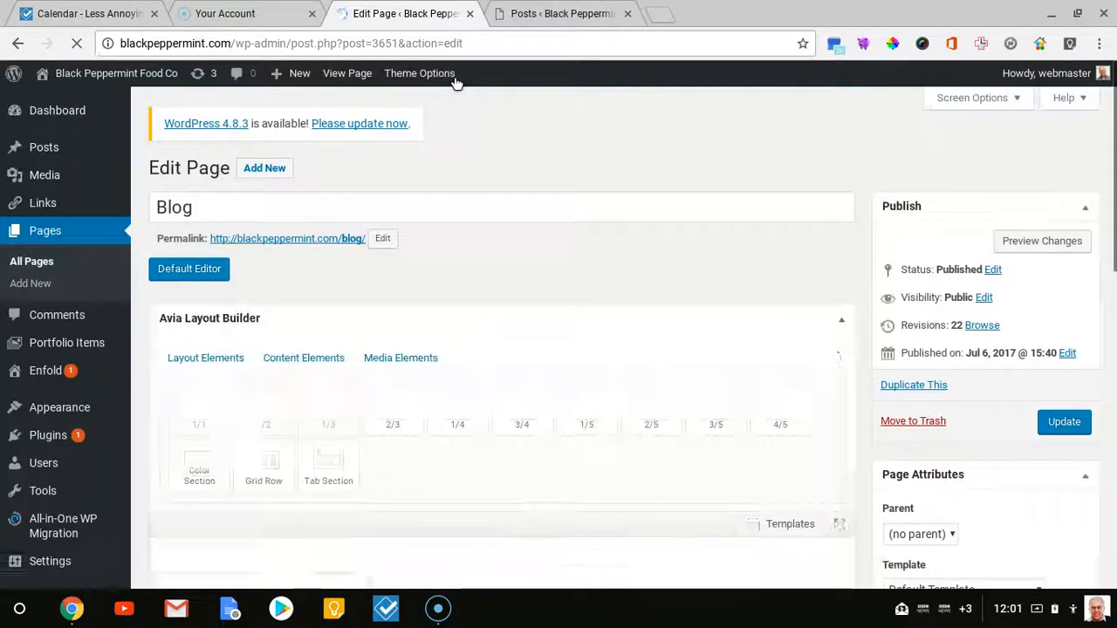
scroll(423, 187, down, 1)
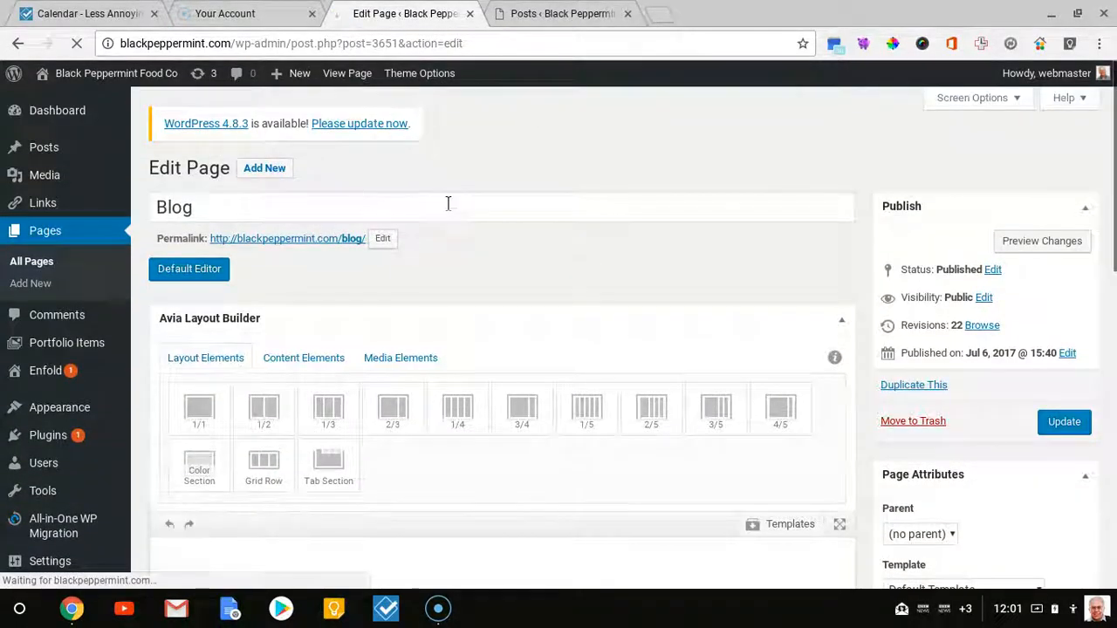
scroll(449, 204, down, 2)
scroll(449, 212, down, 4)
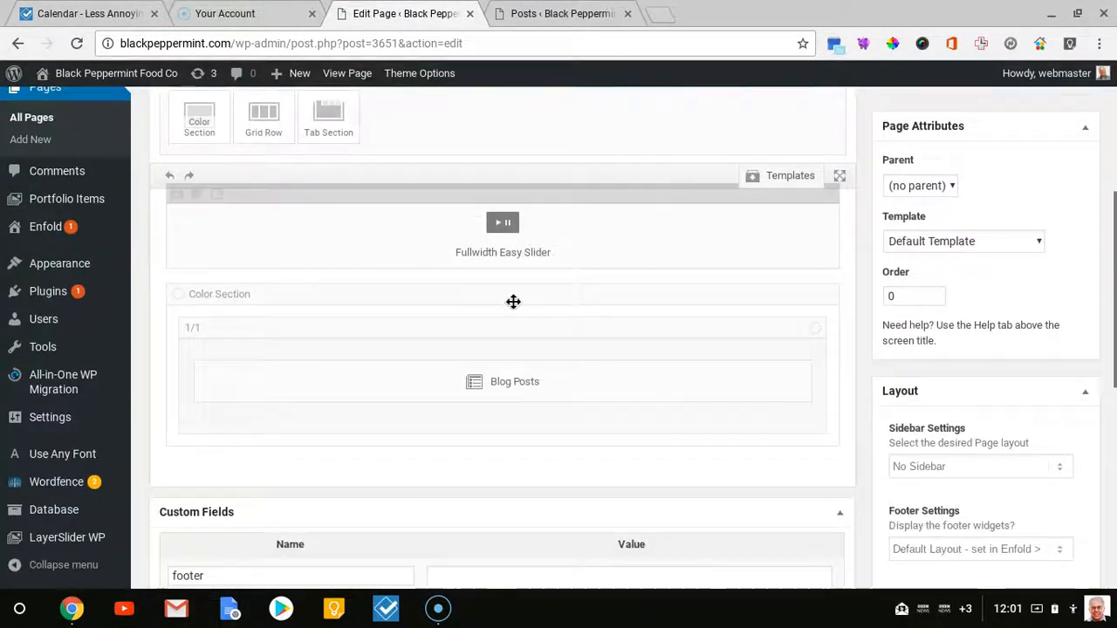
click(512, 381)
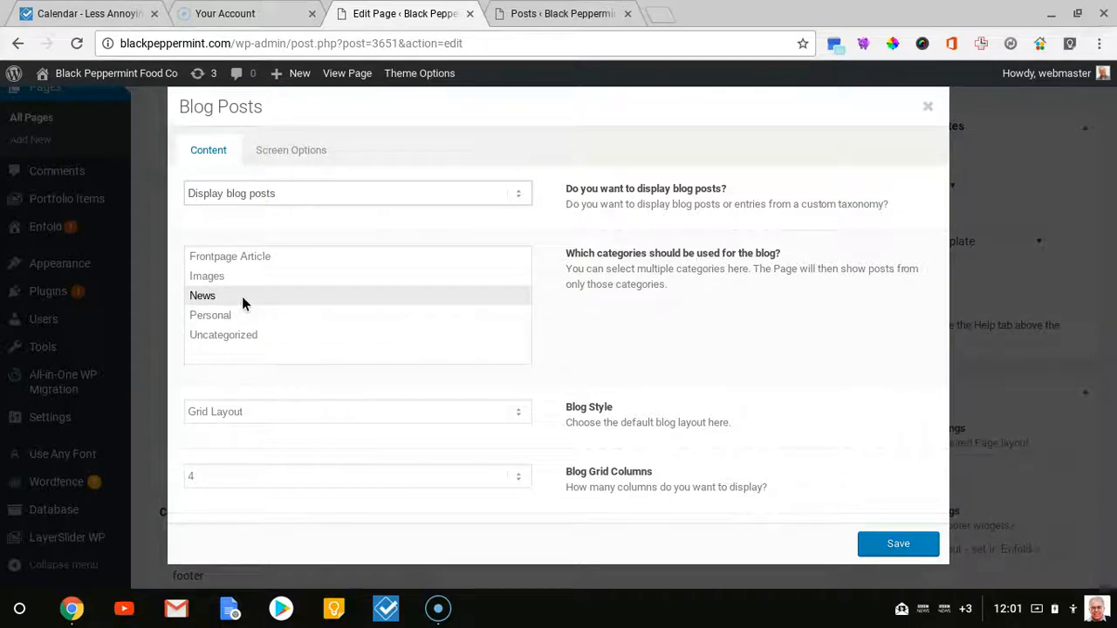
scroll(242, 296, down, 1)
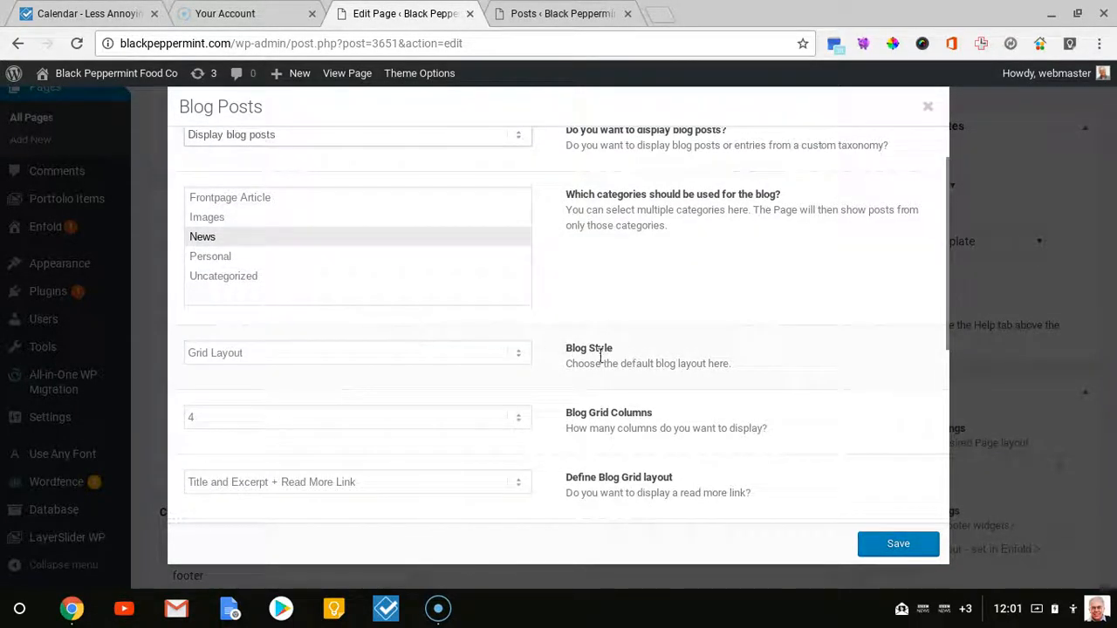
scroll(338, 370, down, 3)
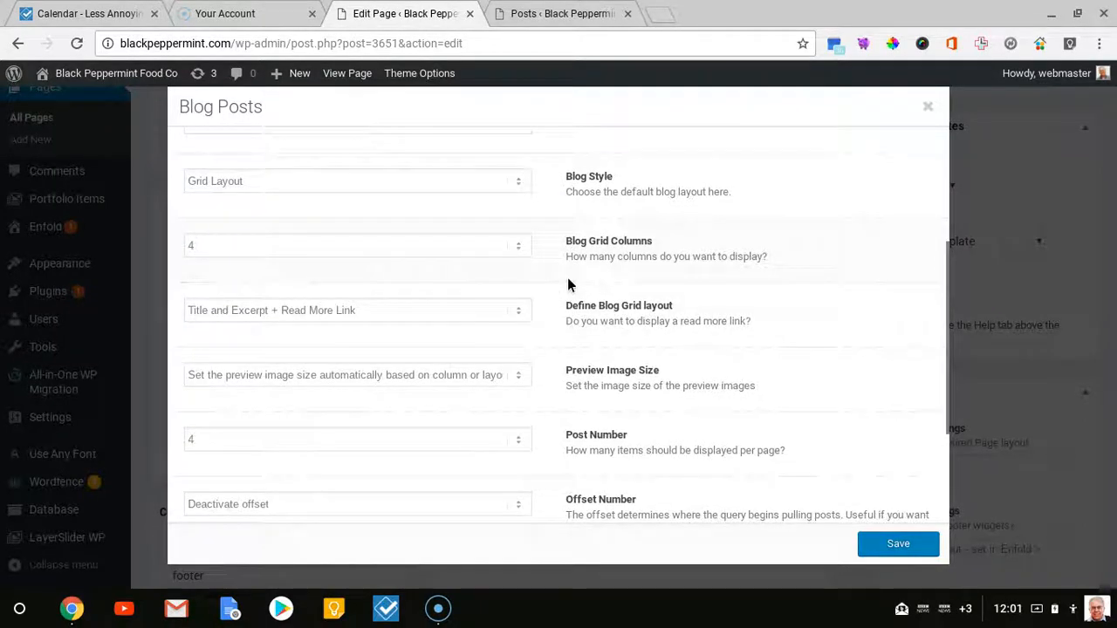
scroll(369, 257, down, 1)
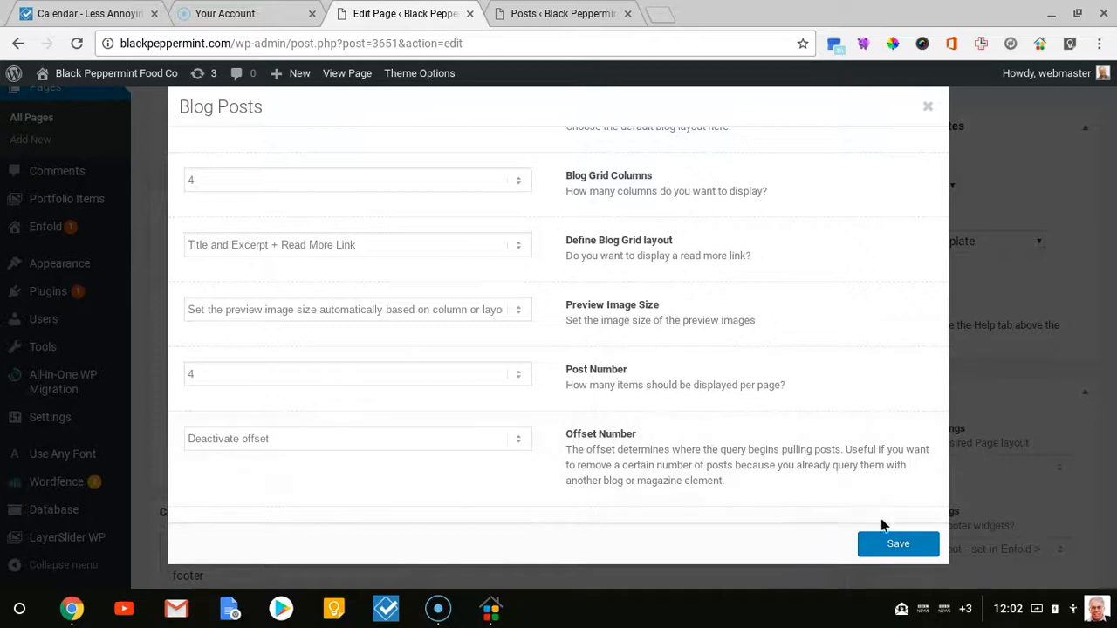
click(898, 543)
Return to the live Blog page without keeping page edits and look over the news post grid
scroll(903, 548, up, 4)
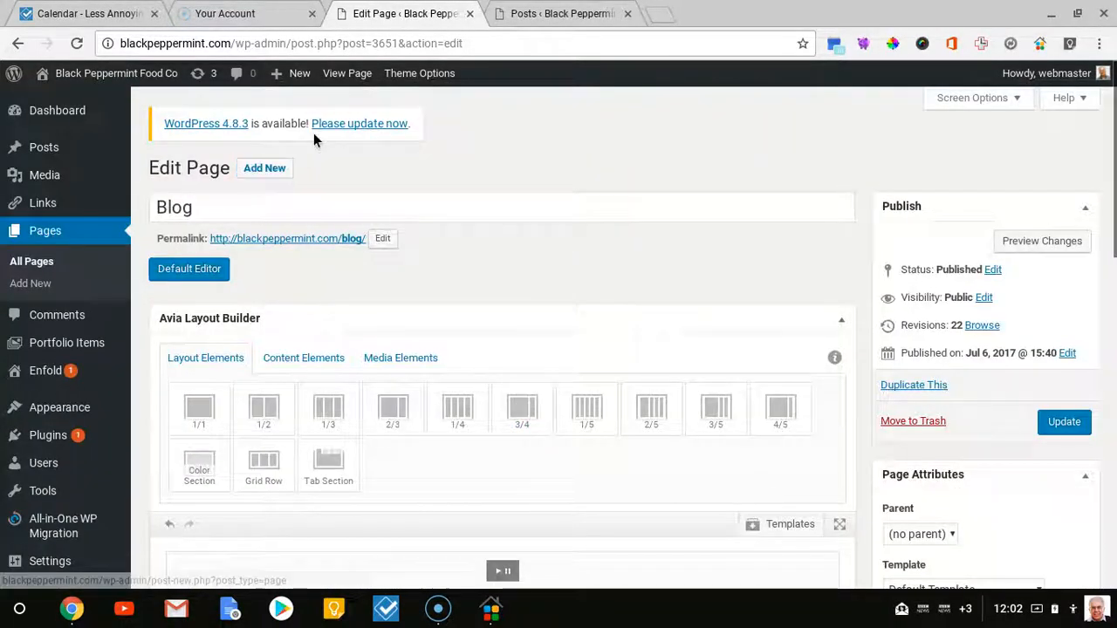
click(357, 79)
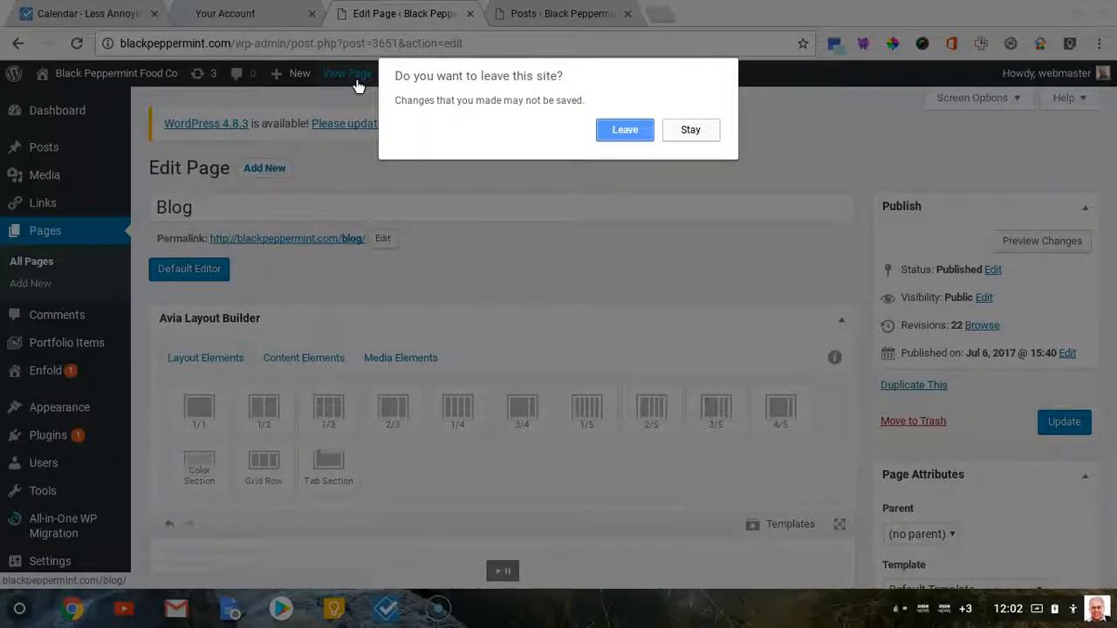
click(624, 130)
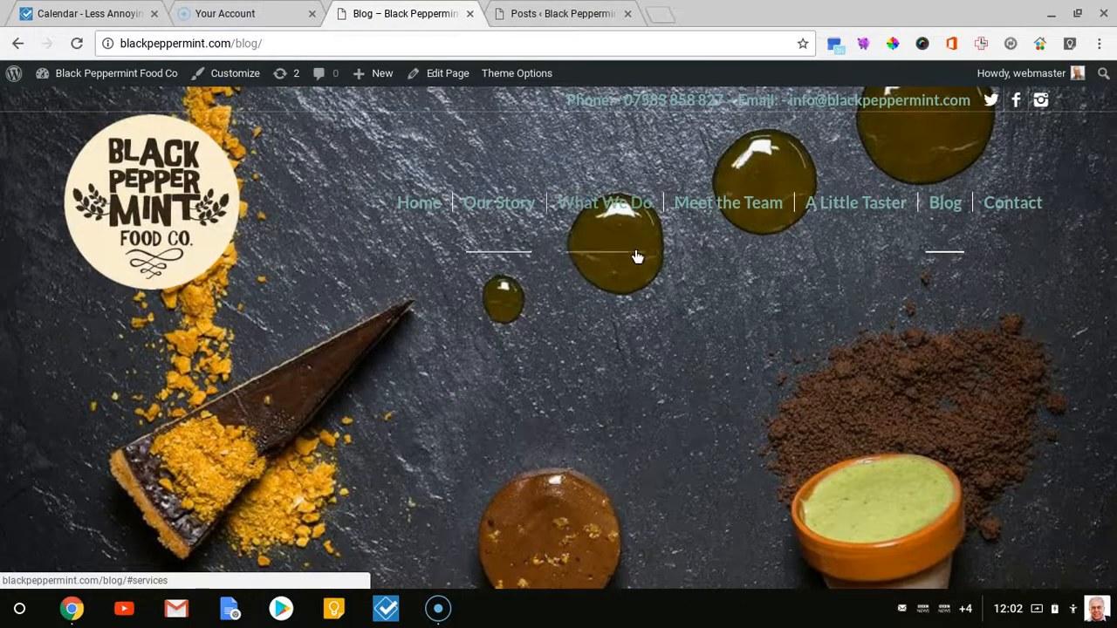
scroll(684, 289, down, 3)
scroll(841, 346, down, 6)
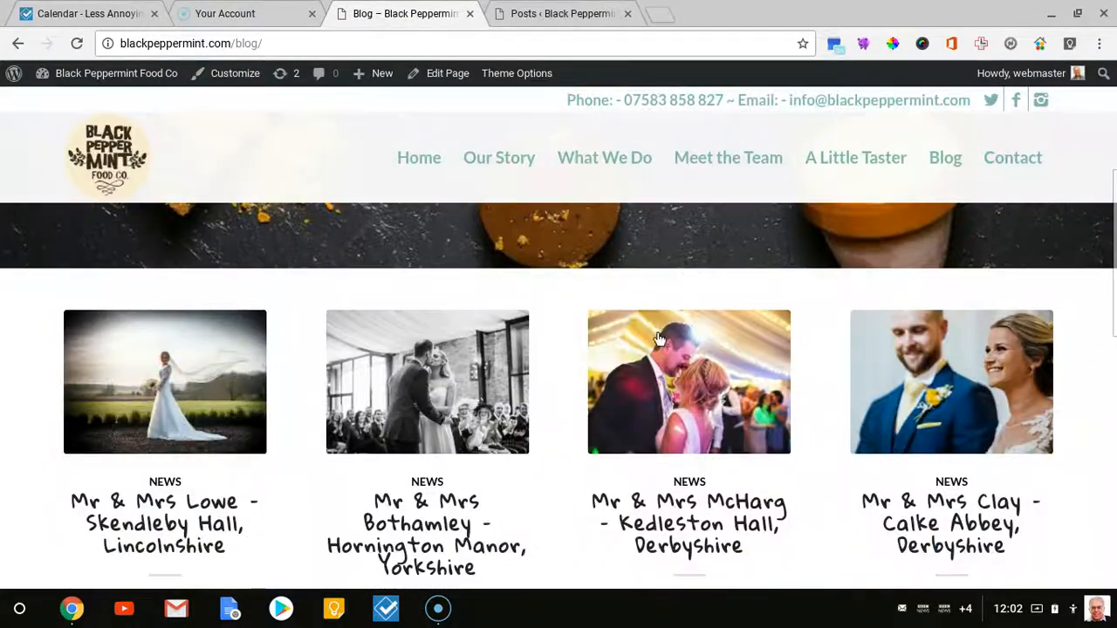
scroll(841, 351, down, 2)
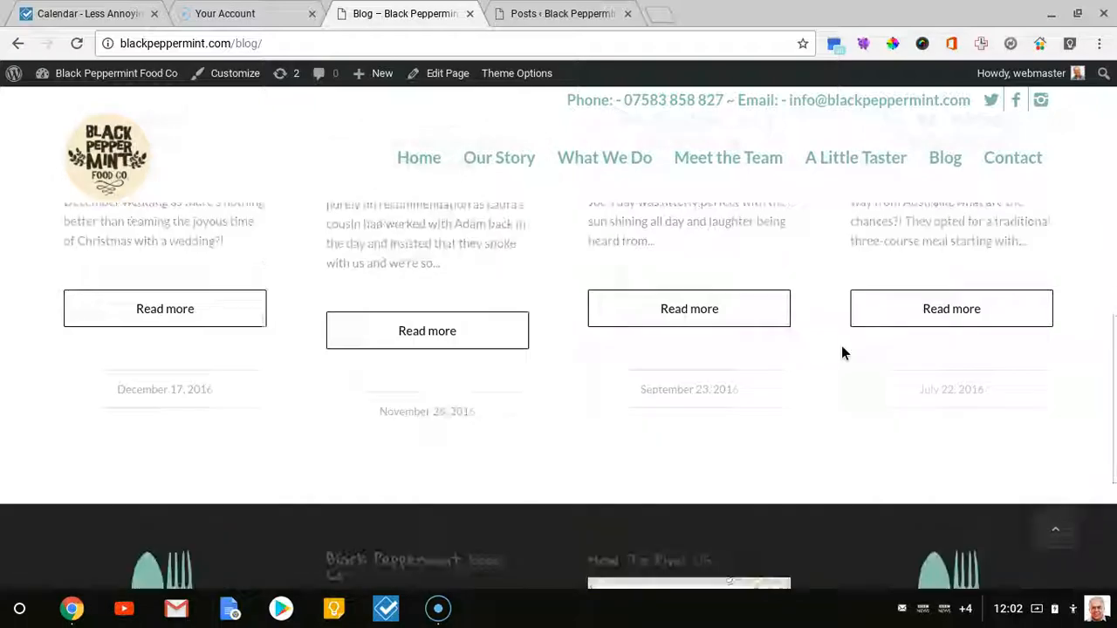
scroll(841, 351, up, 12)
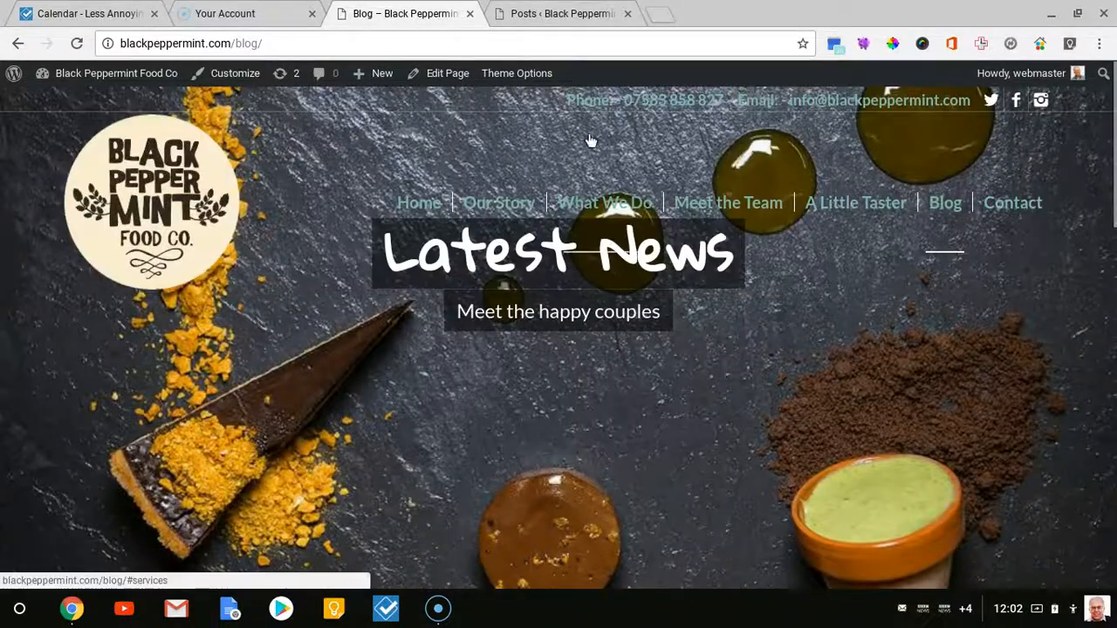
Duplicate the Skendleby Hall, Lincolnshire post from the site's list of all posts
click(558, 14)
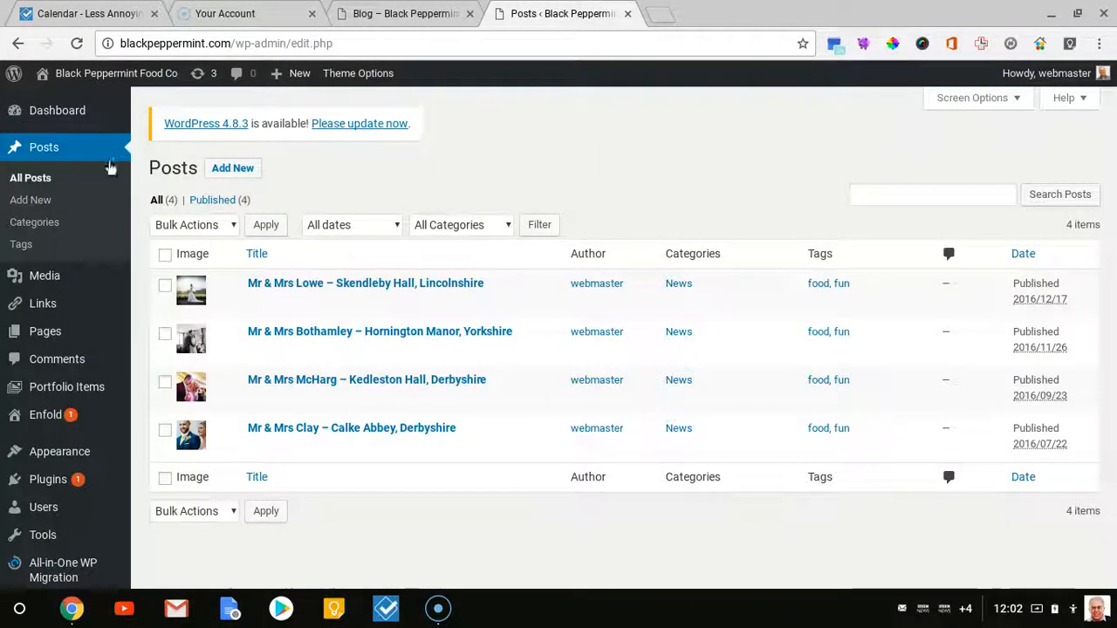
click(38, 154)
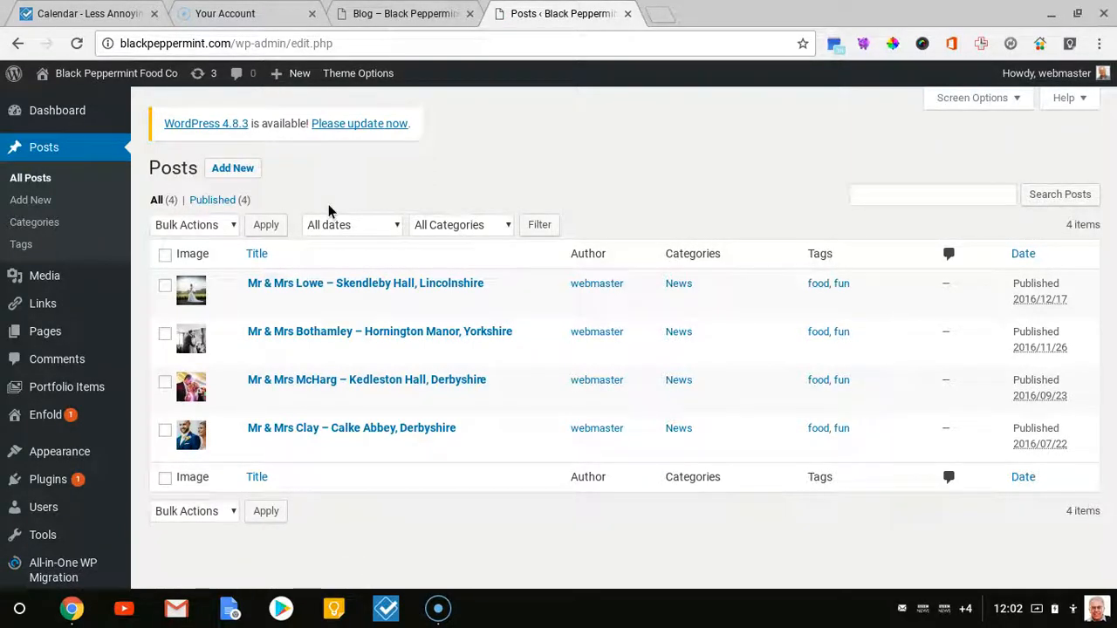
mouse_move(369, 295)
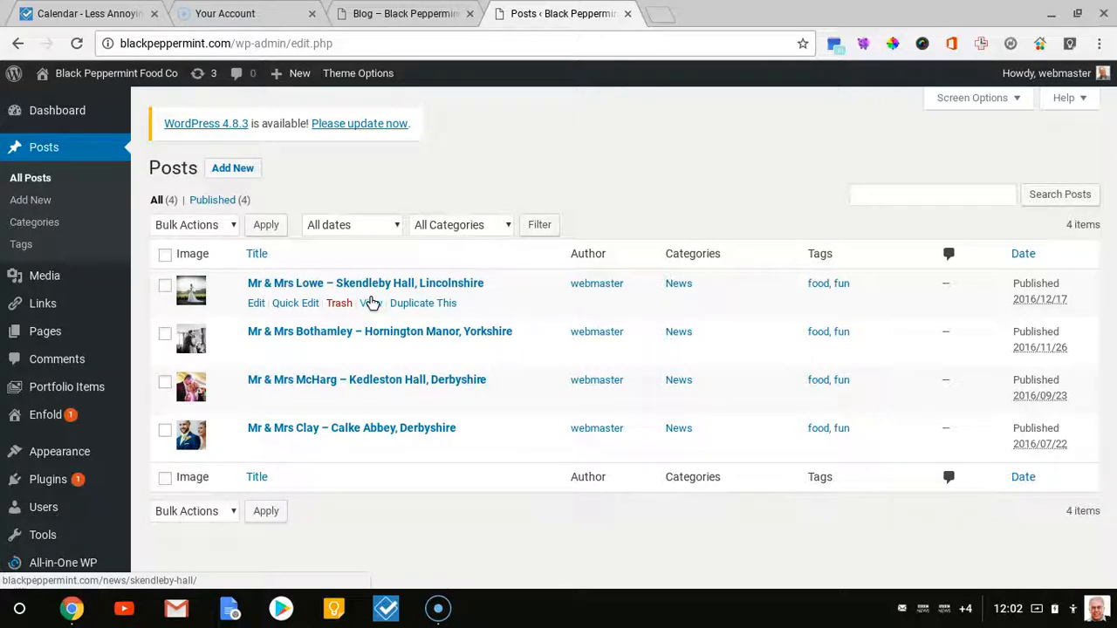
click(410, 306)
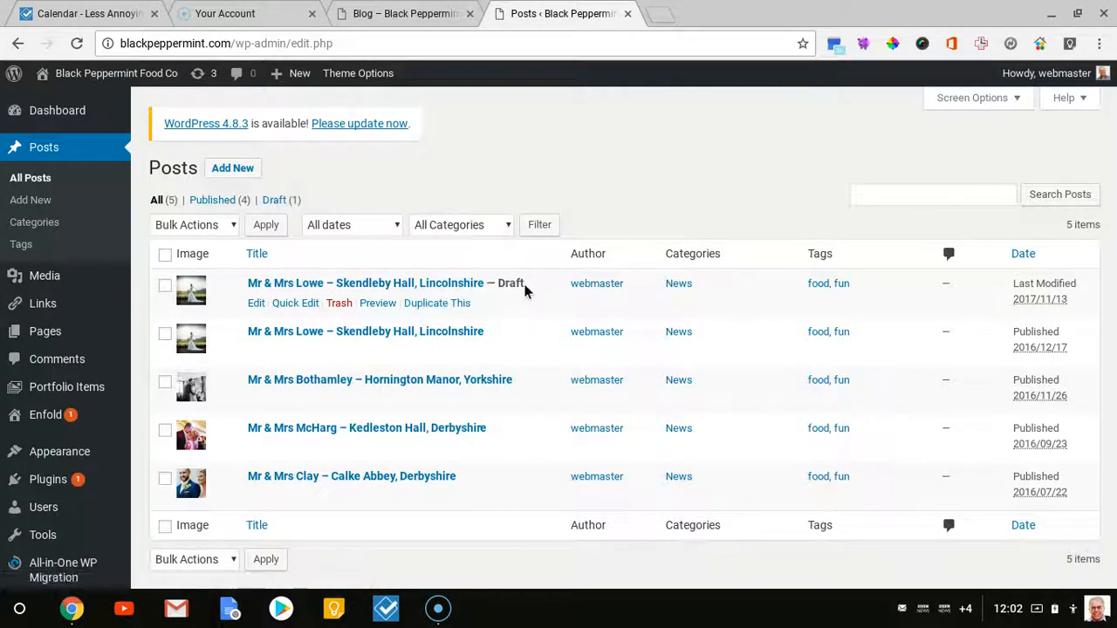
Open the draft copy of the Skendleby Hall post and replace the couple's surname in its title with "Test"
click(359, 285)
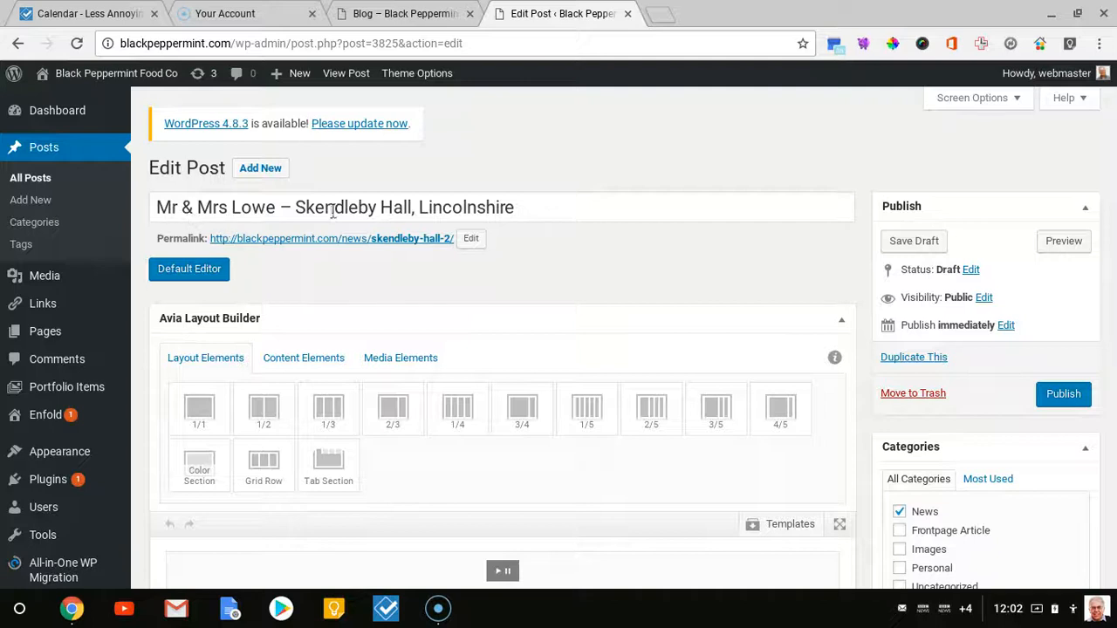
click(236, 212)
drag(232, 207, 279, 204)
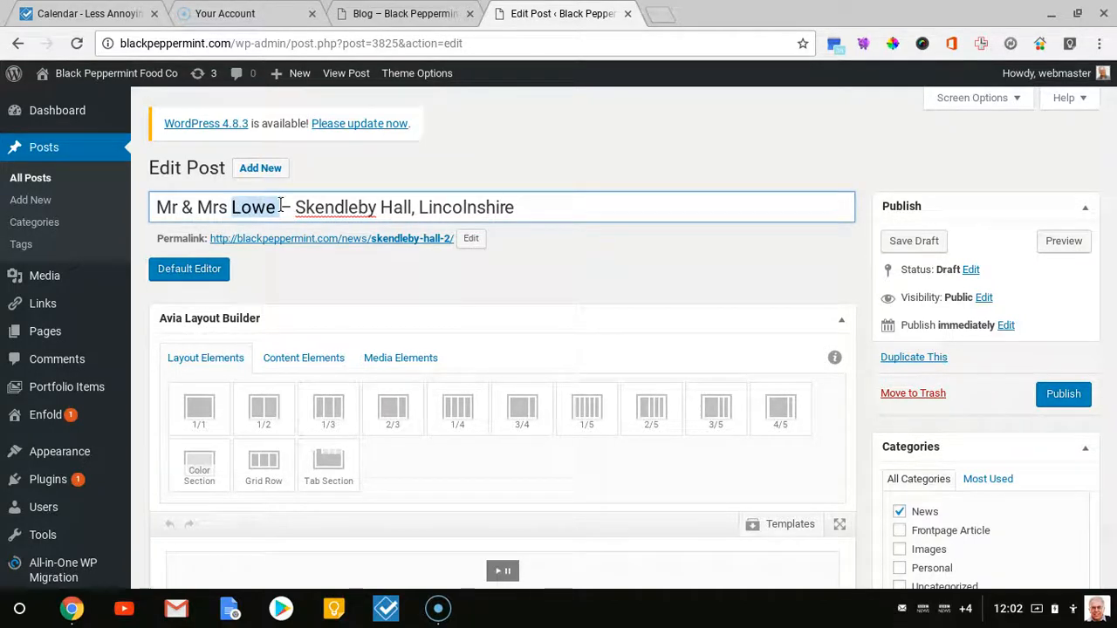
text(Test)
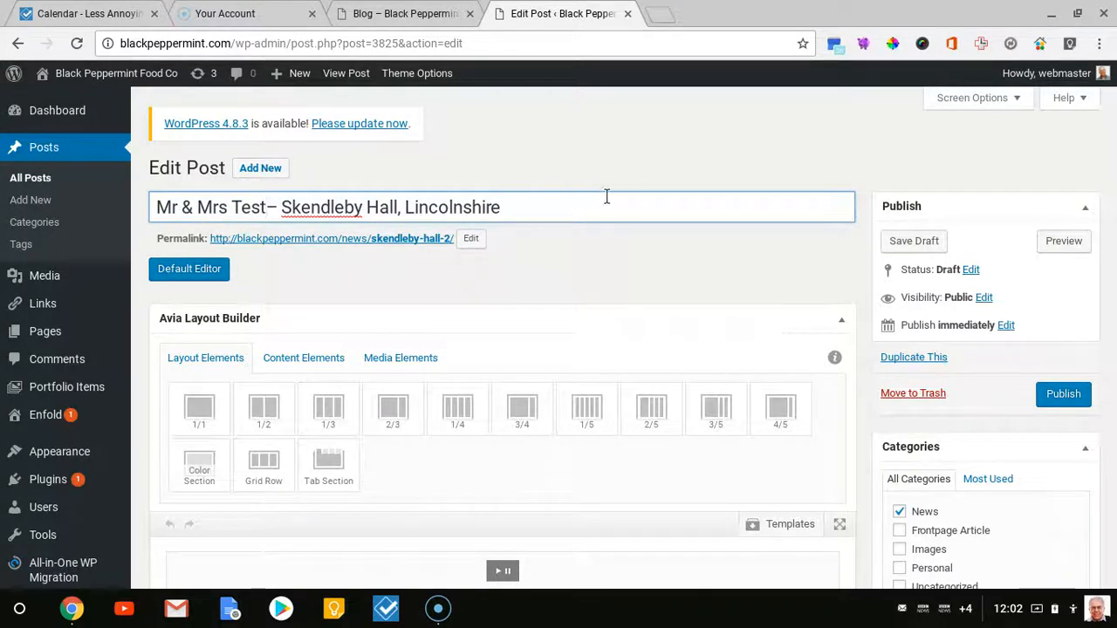
Replace the couple's surname in the post's Special Heading text with "Test" and save the heading element
scroll(607, 196, down, 4)
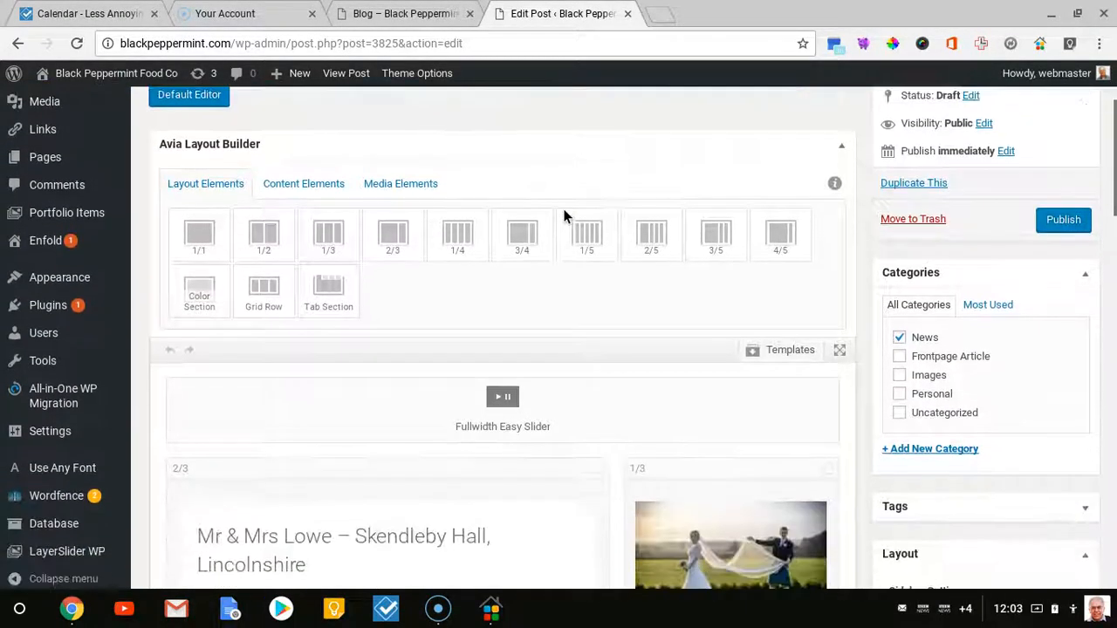
scroll(564, 215, down, 7)
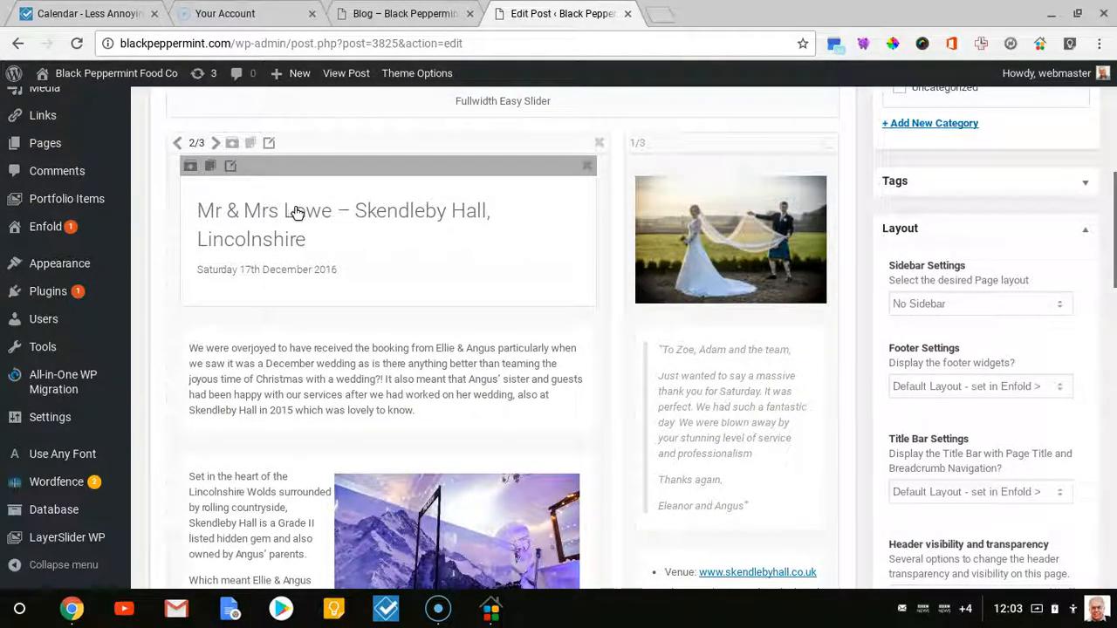
click(296, 213)
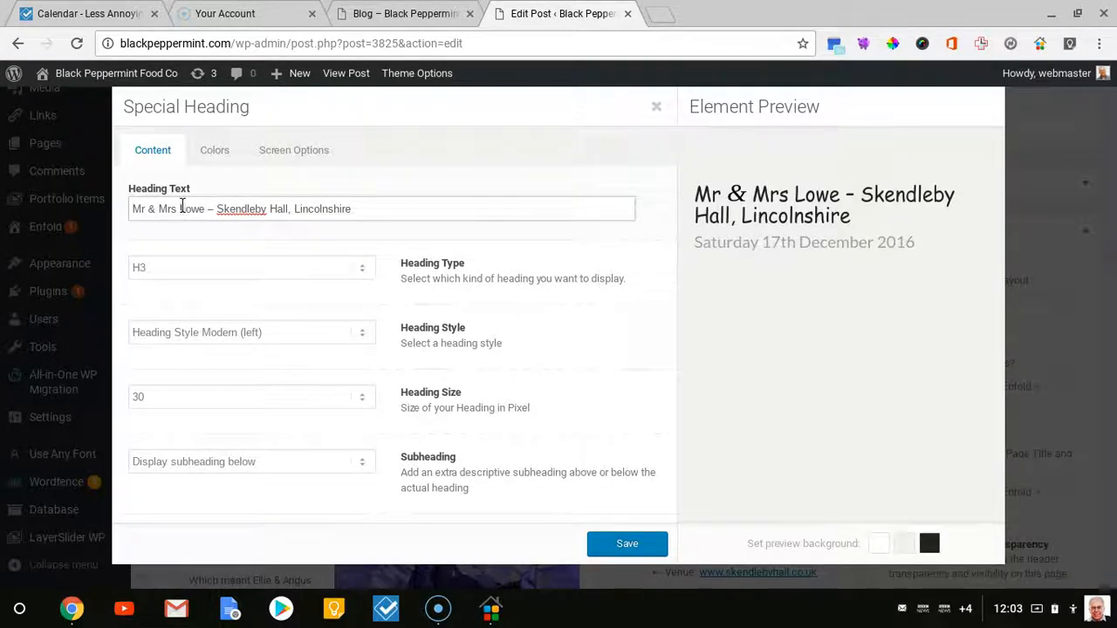
drag(179, 208, 204, 208)
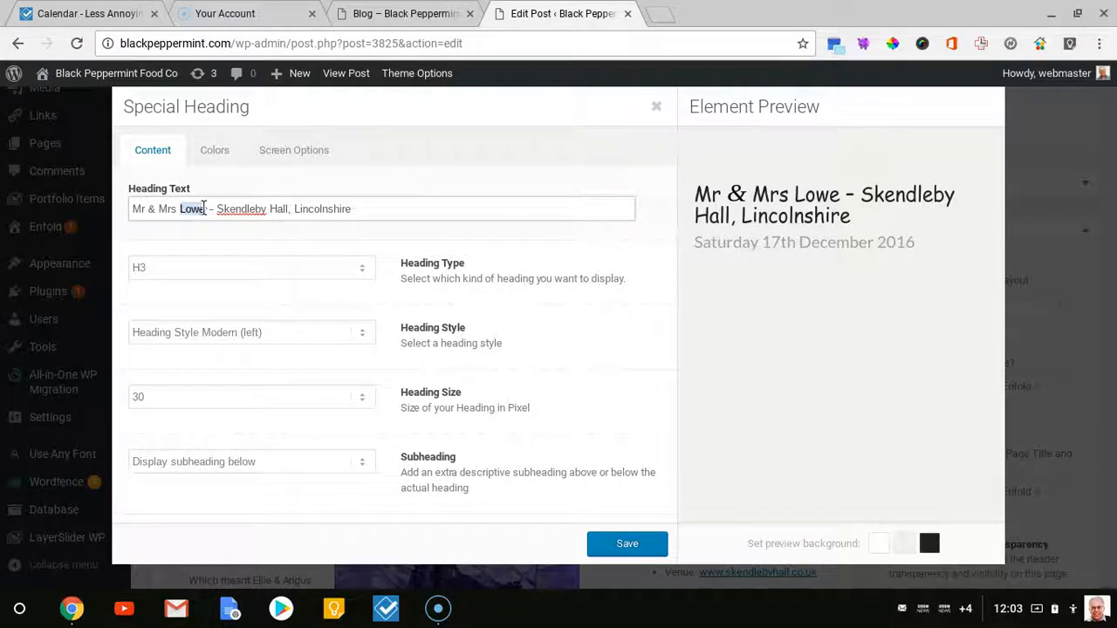
text(Test)
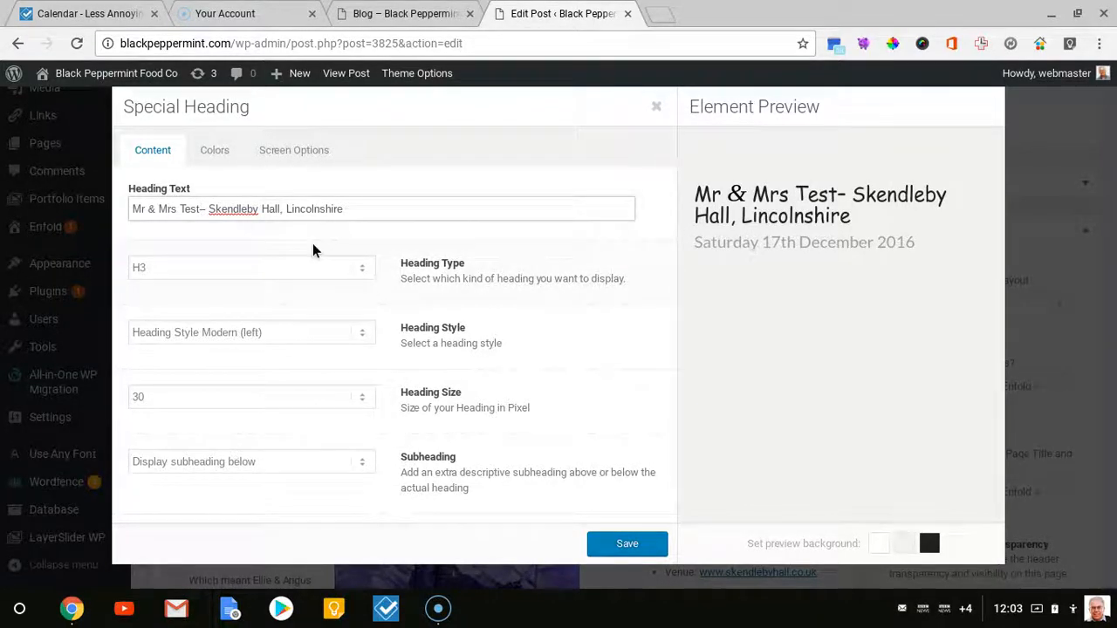
scroll(524, 401, down, 2)
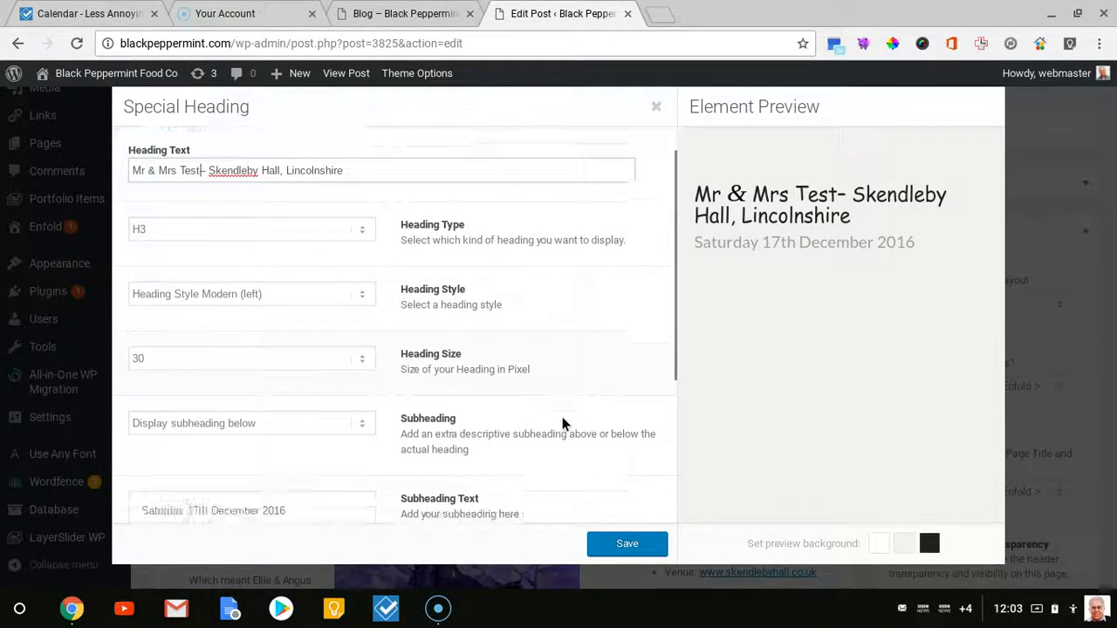
click(628, 544)
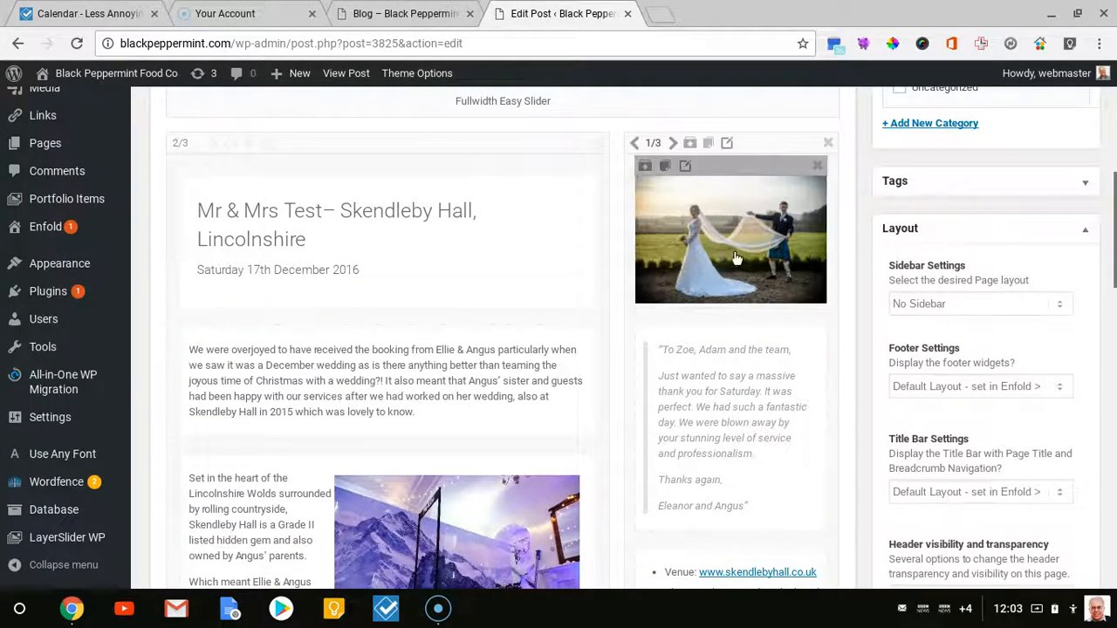
Open the text block with the post's introductory paragraph to inspect its editable content, and close it without saving
scroll(419, 358, down, 1)
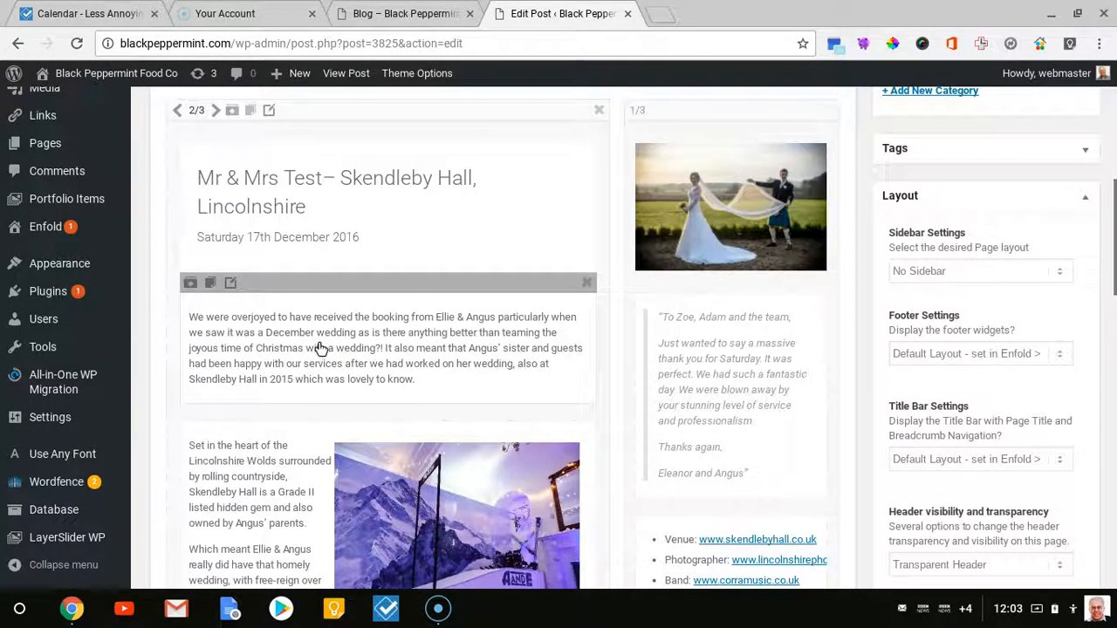
click(320, 348)
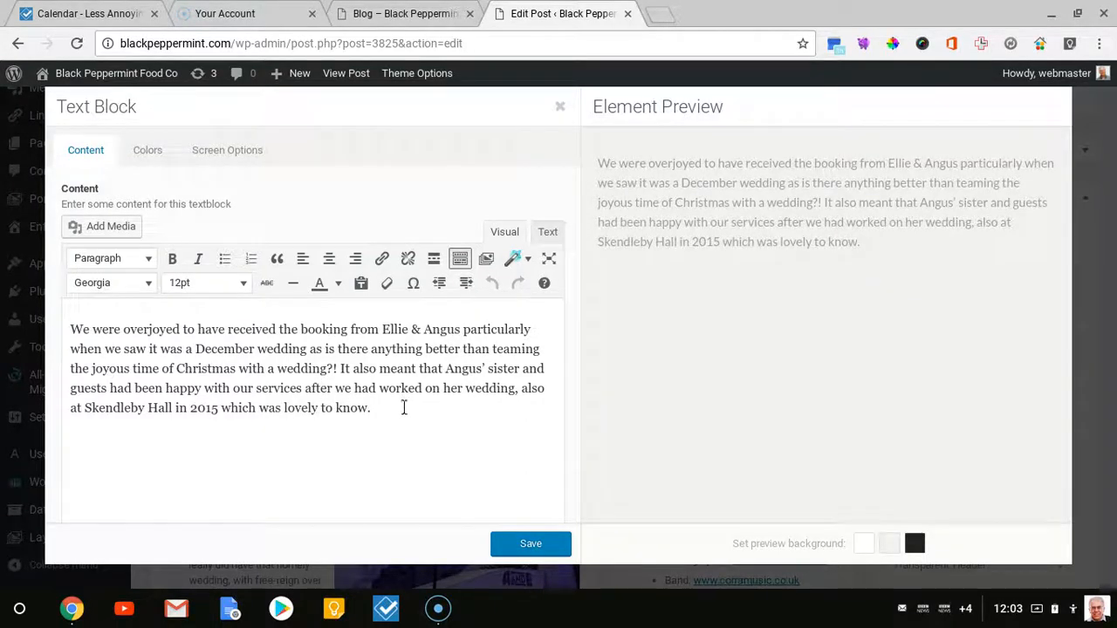
drag(404, 406, 217, 348)
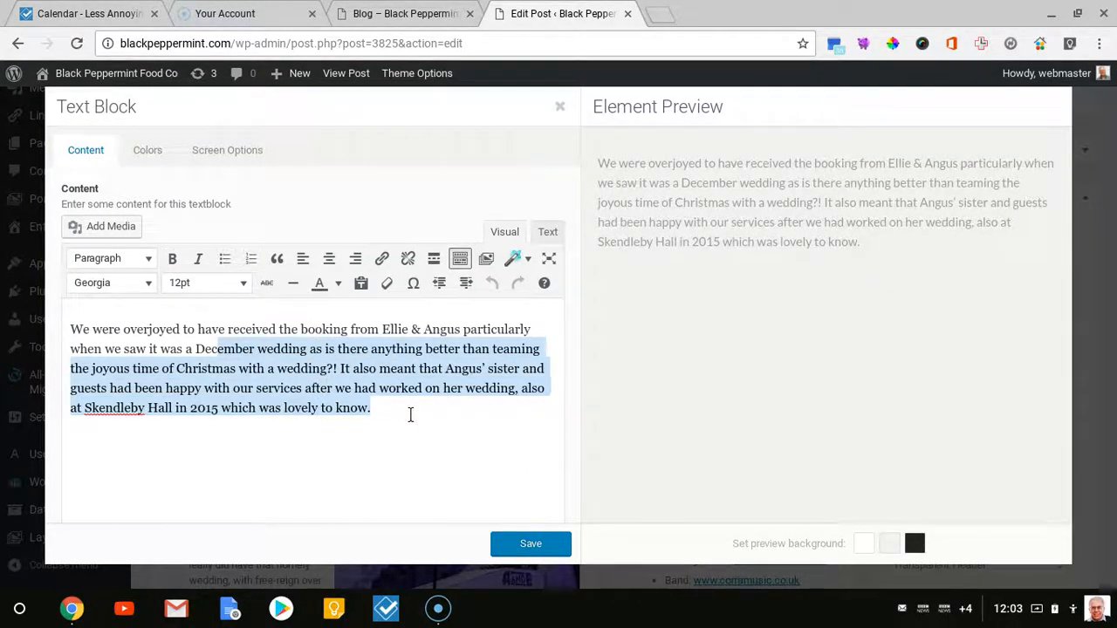
click(343, 415)
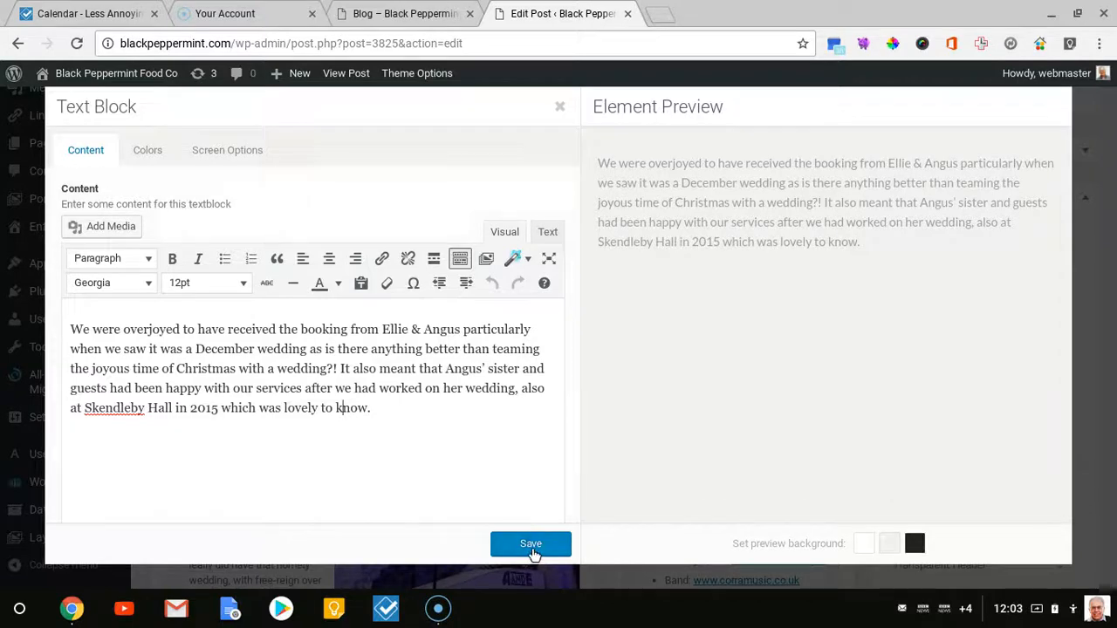
click(560, 107)
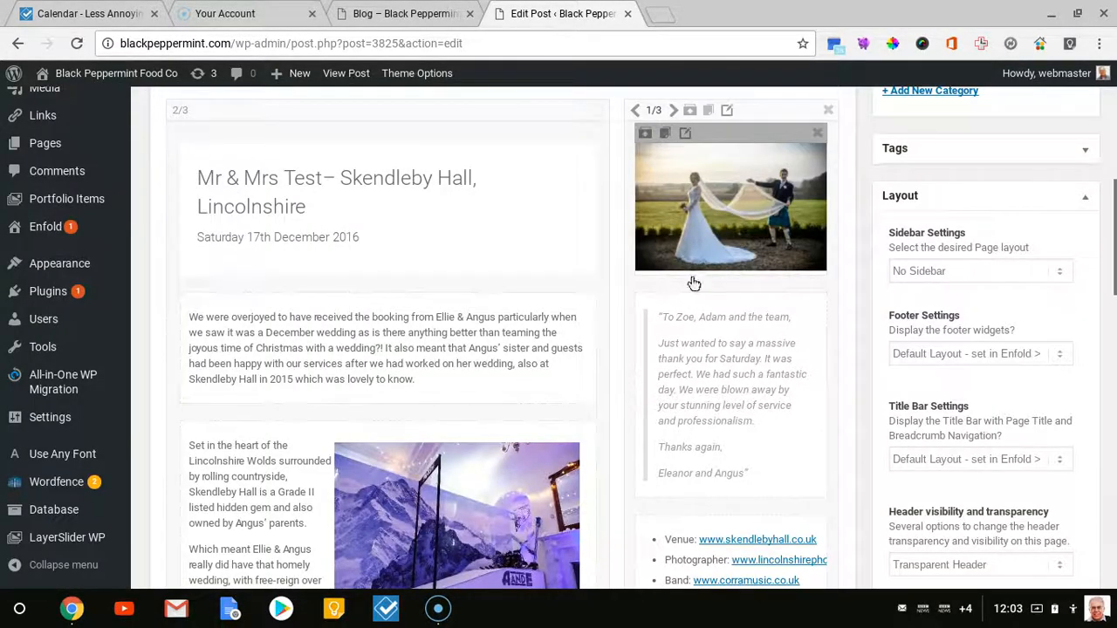
Replace the bride-and-groom veil image with the media library photo of the couple embracing under marquee lights, at Medium – 300 × 200 size
scroll(643, 313, down, 1)
scroll(643, 313, up, 3)
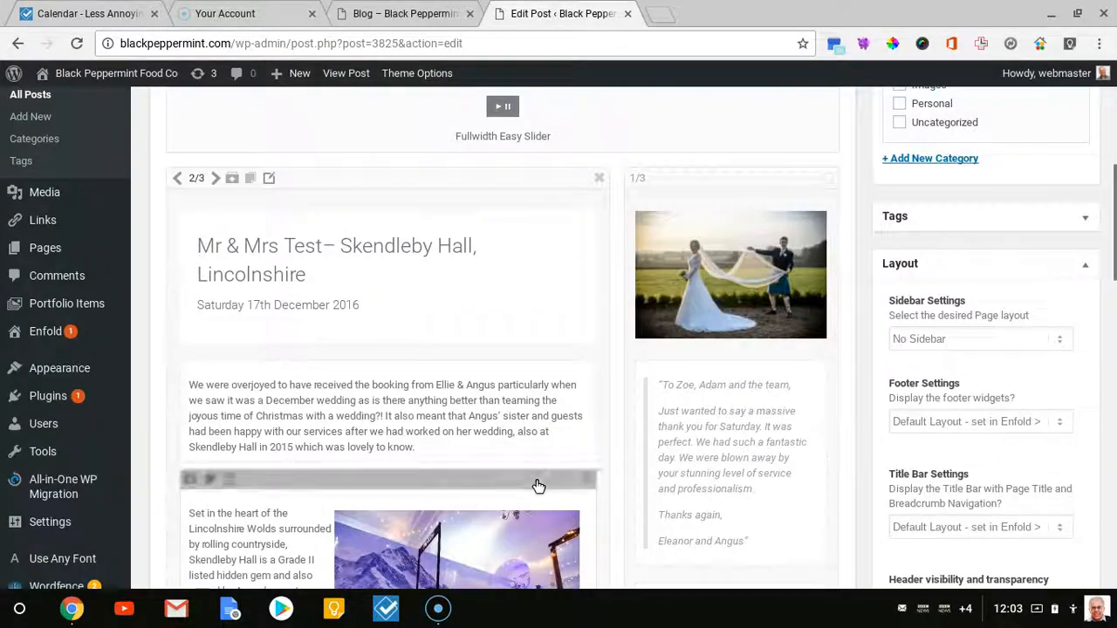
click(713, 285)
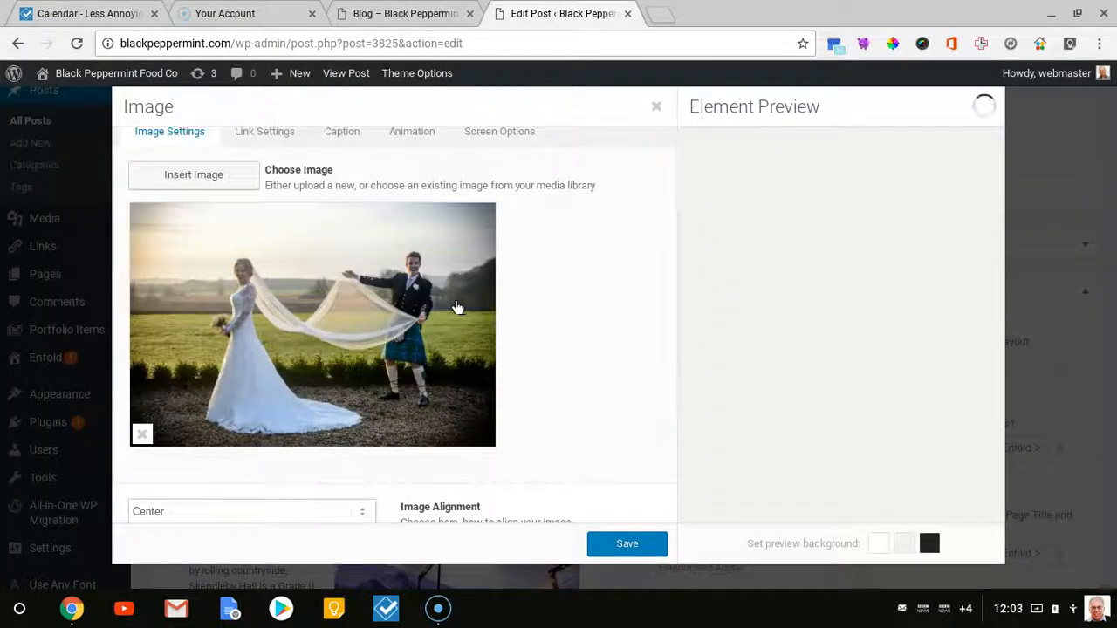
click(258, 320)
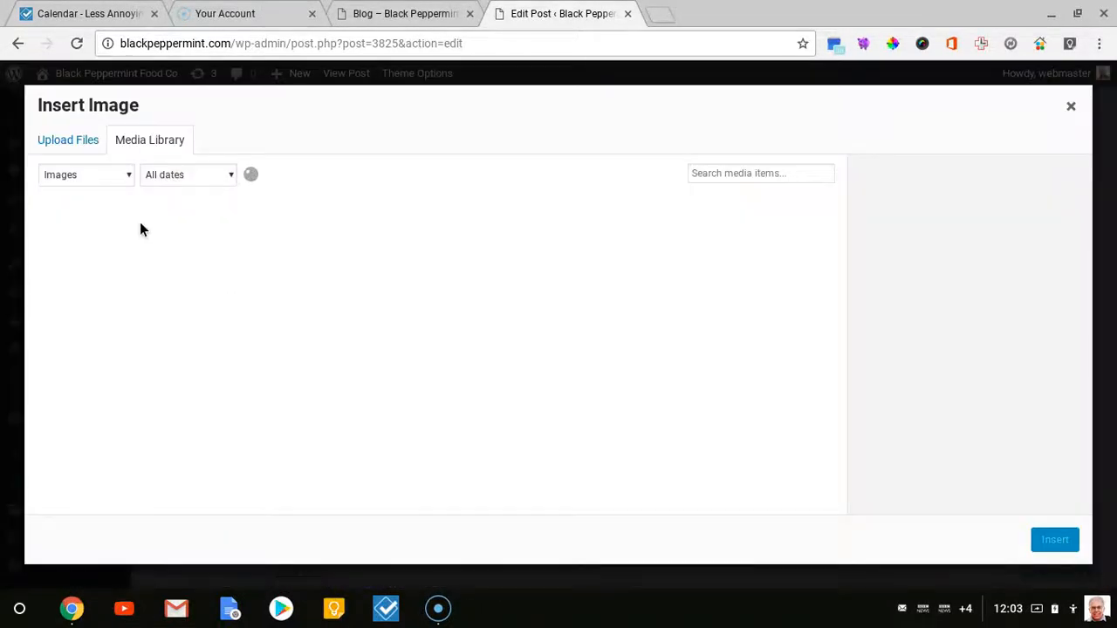
click(63, 142)
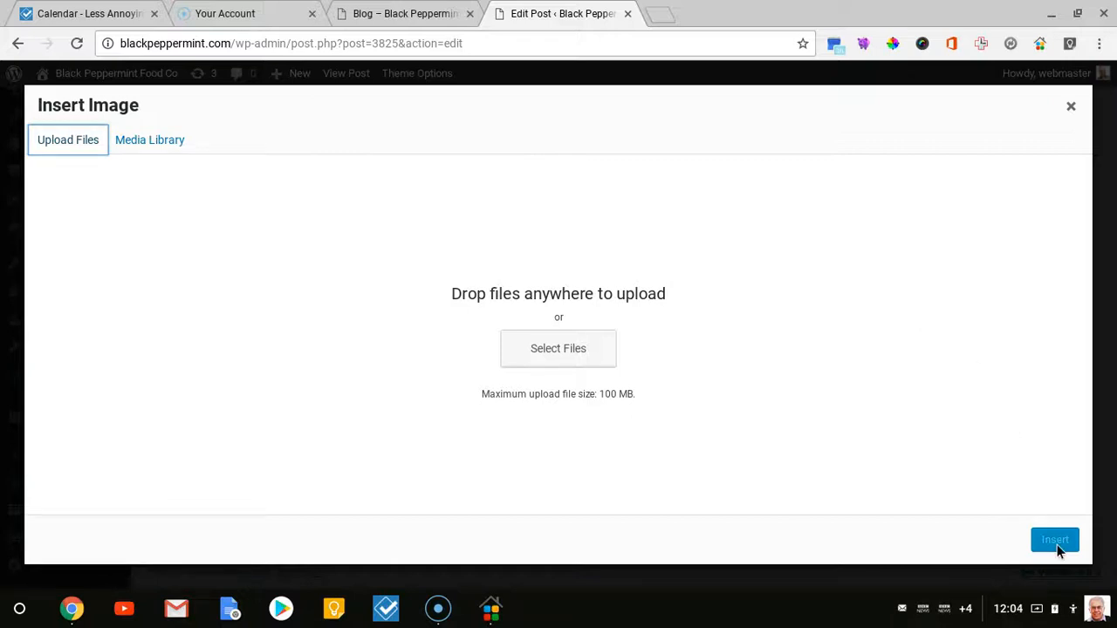
click(166, 144)
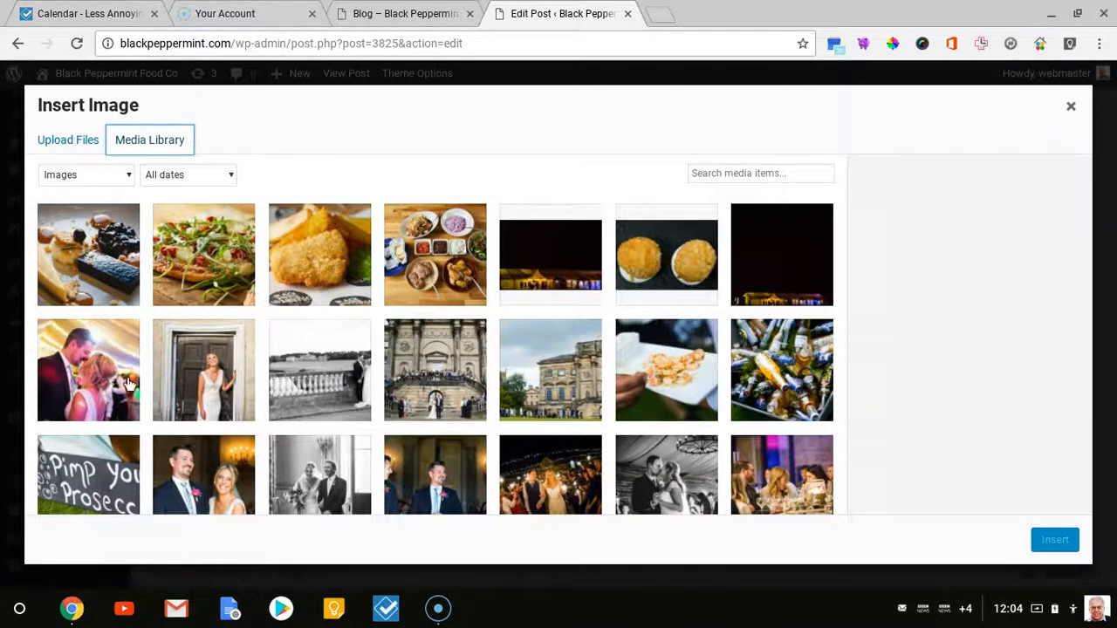
click(135, 377)
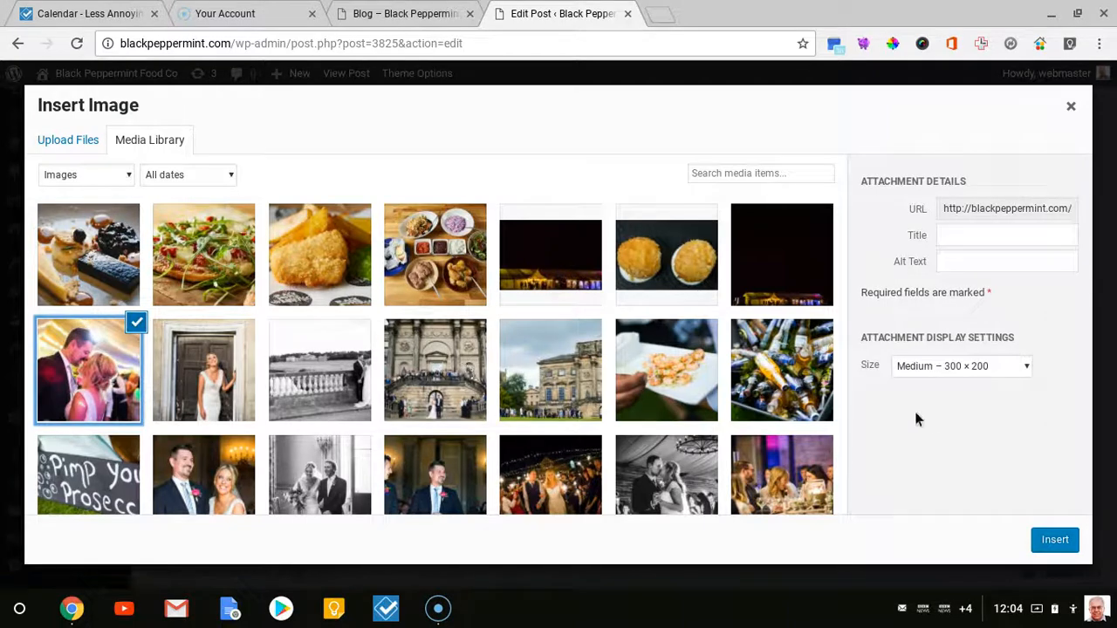
click(1056, 540)
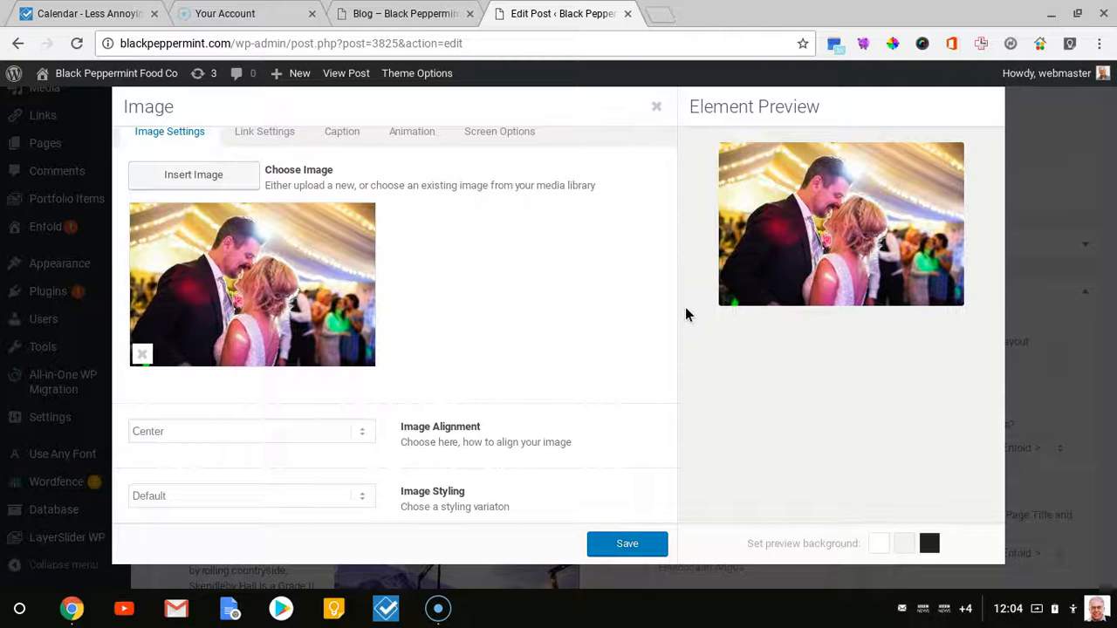
Open the newly inserted image from the element preview in a separate browser tab and save the image element
right_click(610, 289)
right_click(765, 219)
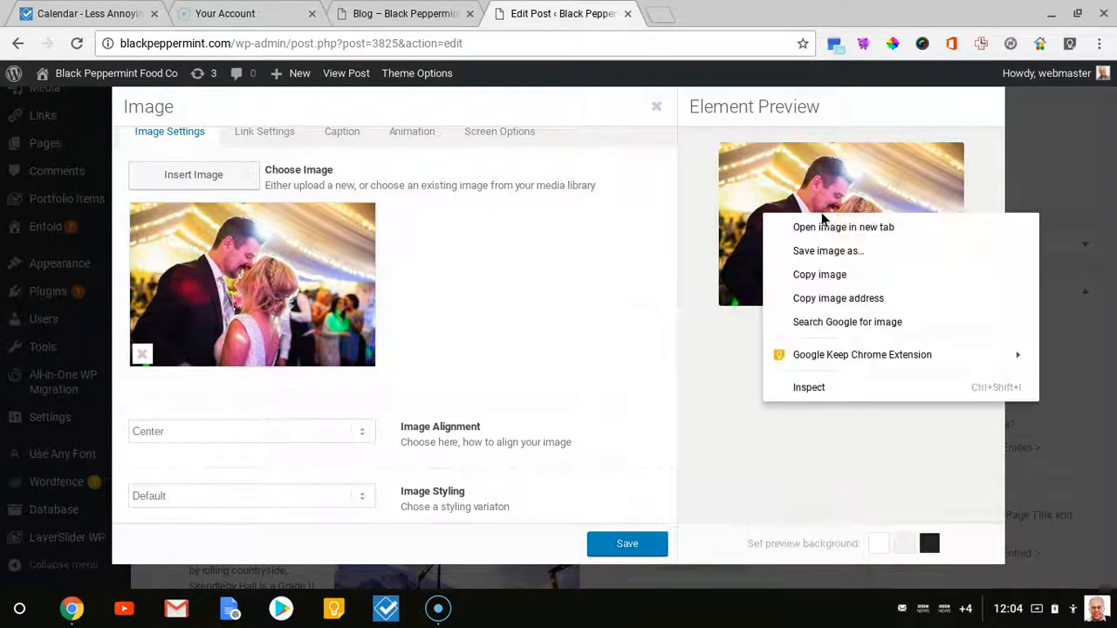
click(802, 227)
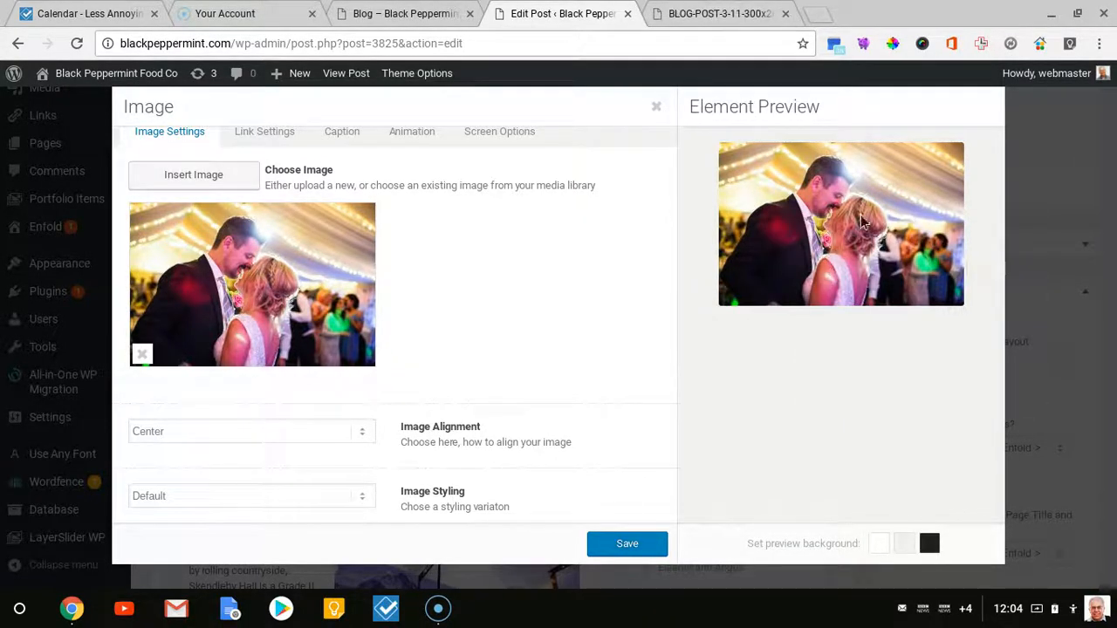
click(630, 546)
Open the text block describing the Skendleby Hall setting and start replacing its ski challenge image from the media library
scroll(620, 464, down, 4)
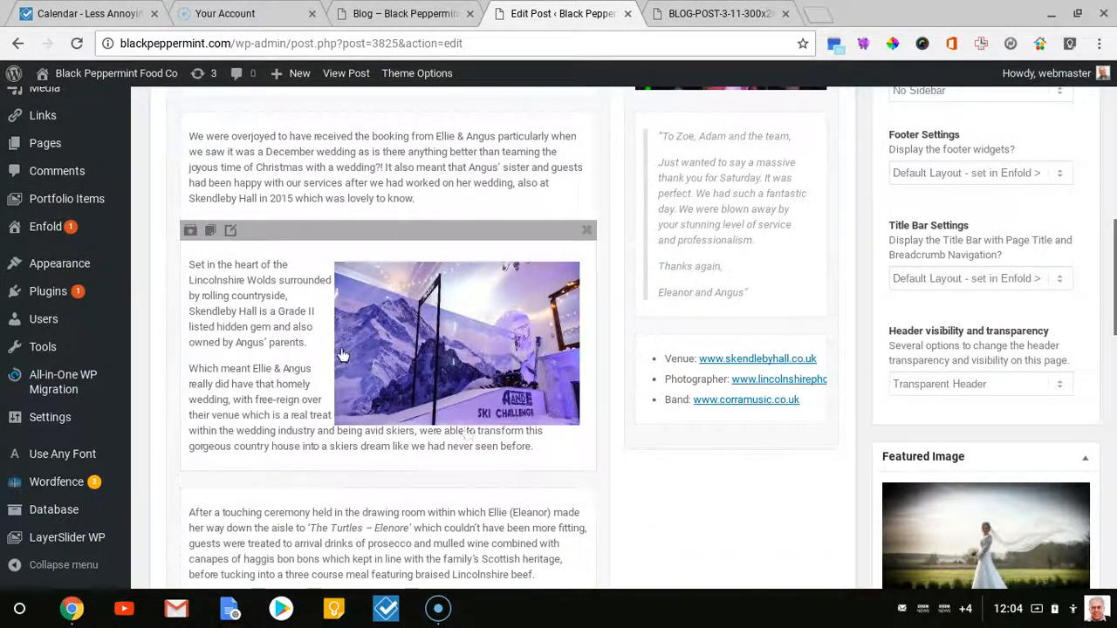
click(305, 362)
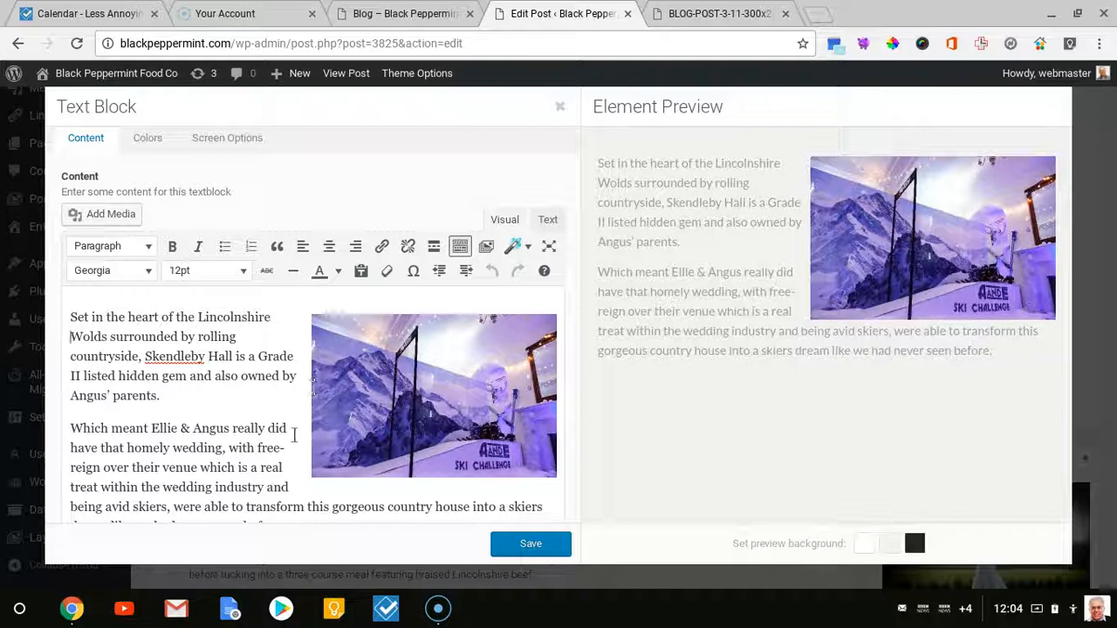
click(428, 369)
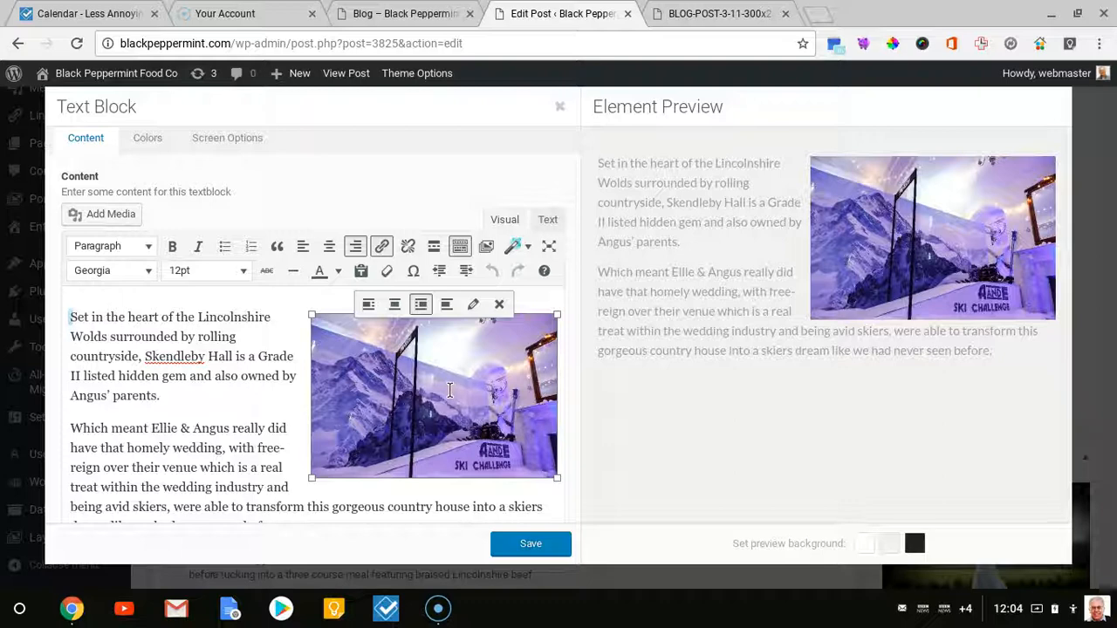
click(474, 305)
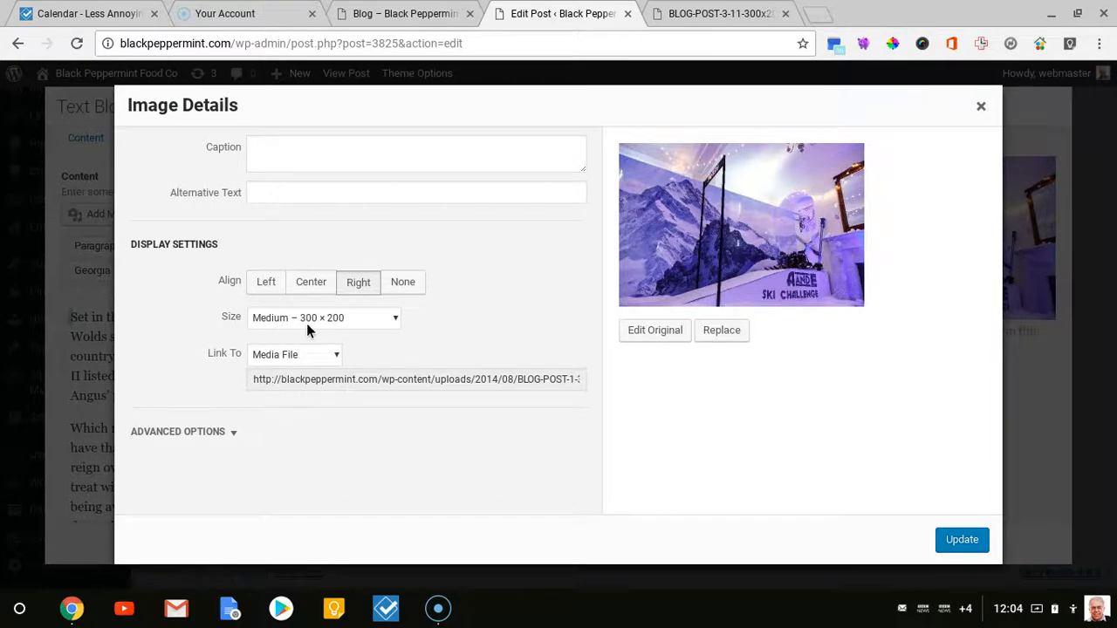
click(730, 337)
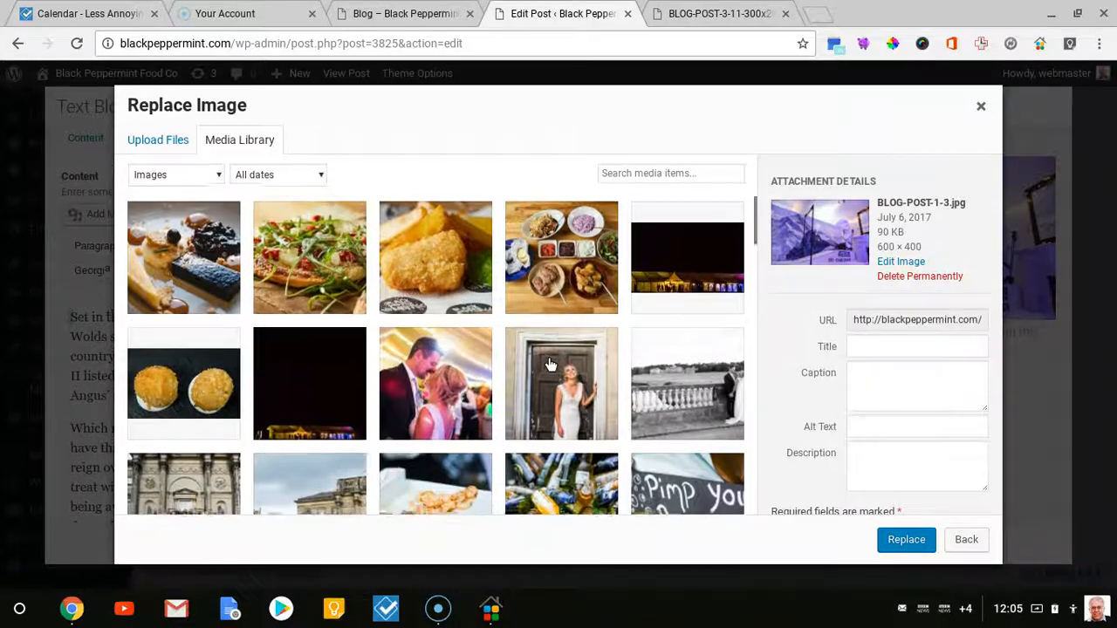
Browse the media library and inspect several venue, food, couple and header pictures as candidates for the replacement image
scroll(523, 362, down, 2)
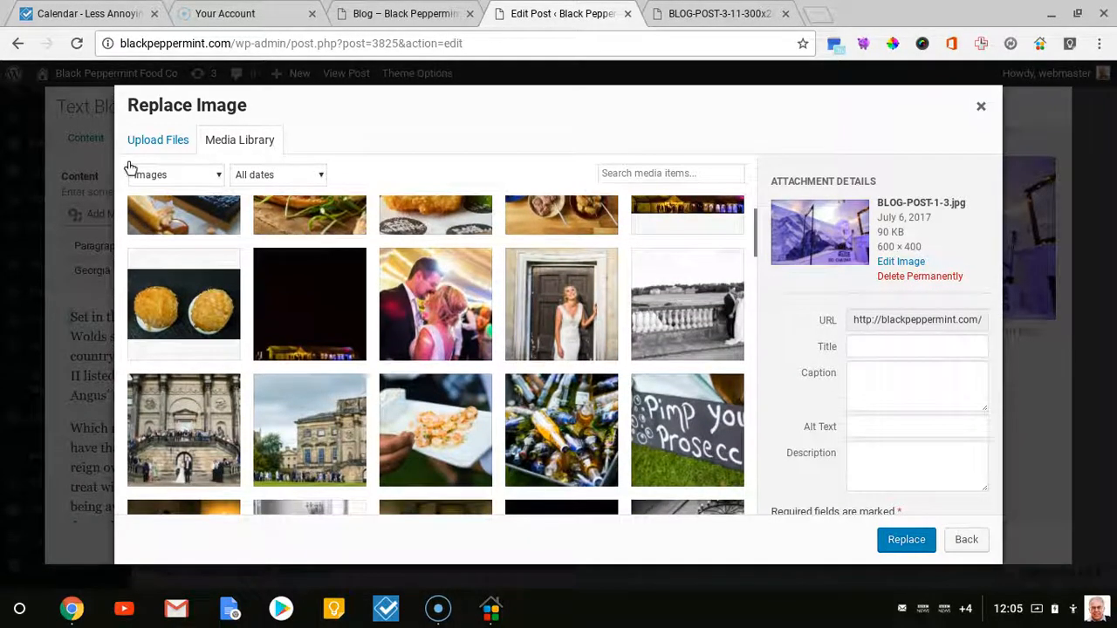
click(204, 424)
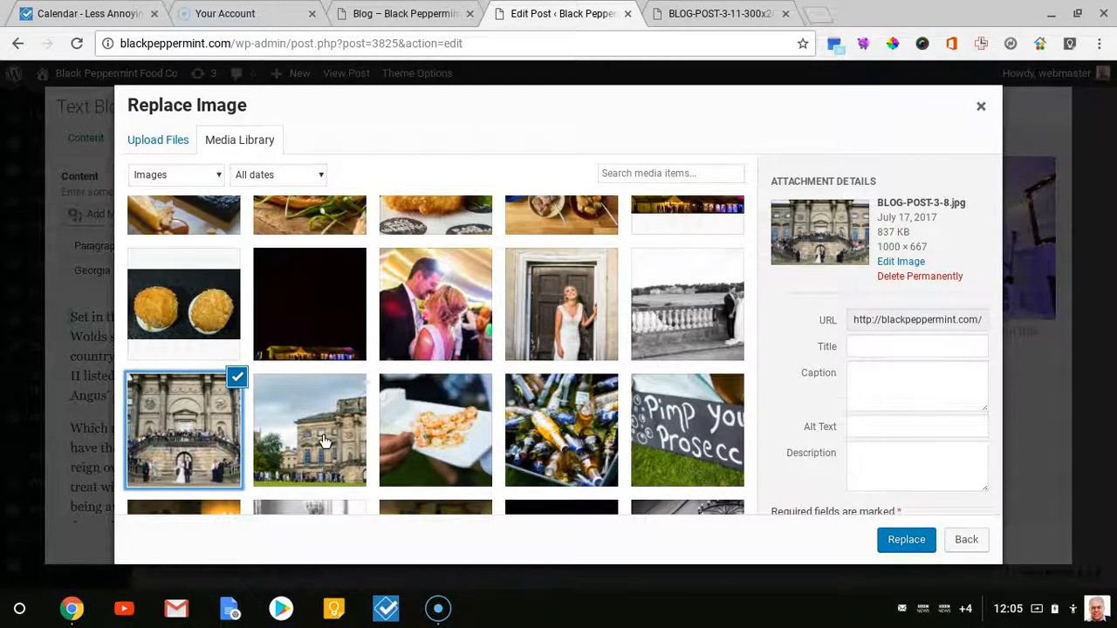
click(322, 442)
click(429, 433)
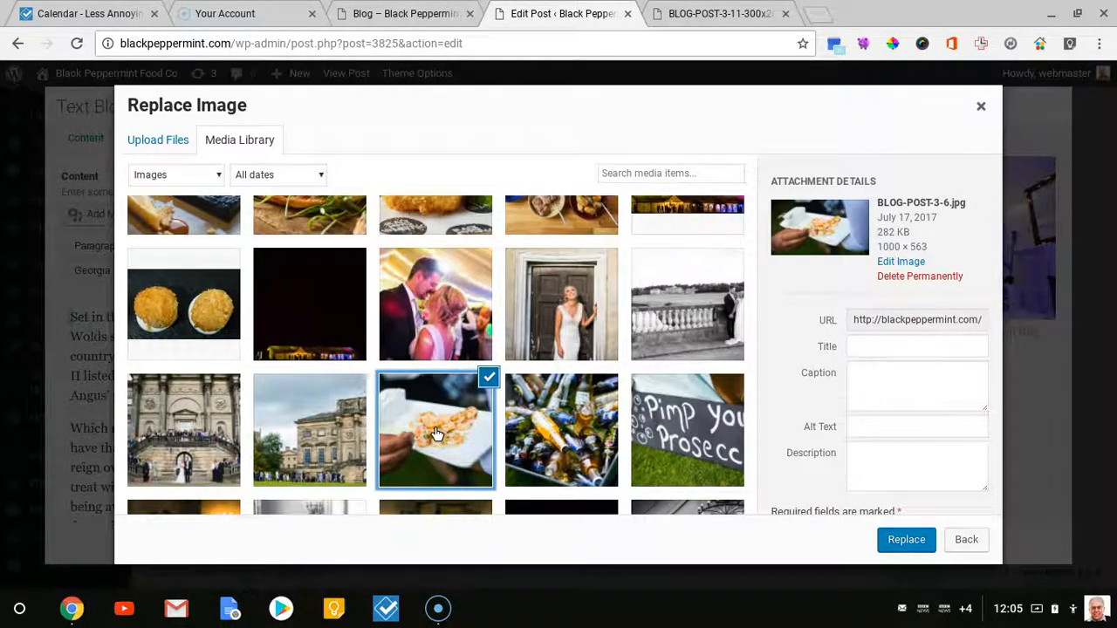
click(559, 335)
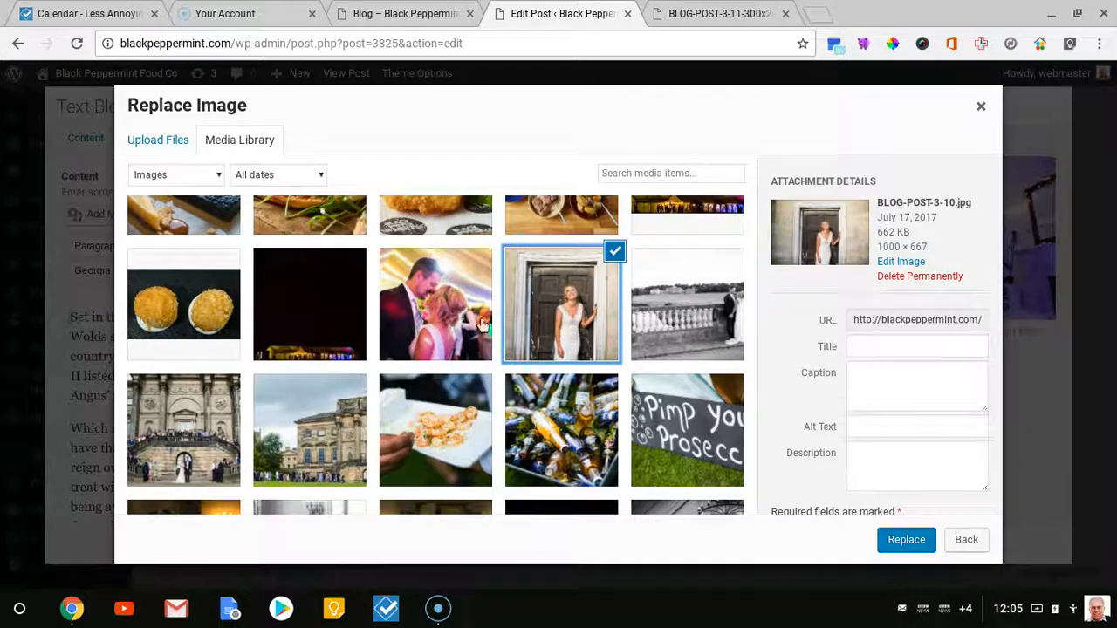
click(482, 324)
scroll(522, 323, up, 1)
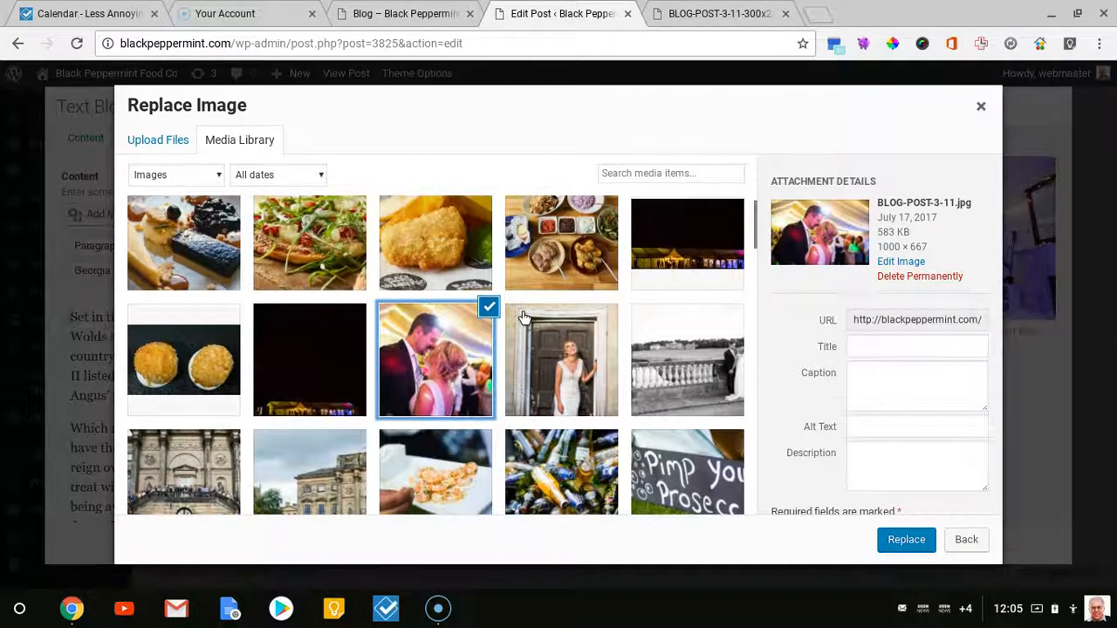
scroll(523, 317, up, 1)
scroll(611, 330, down, 1)
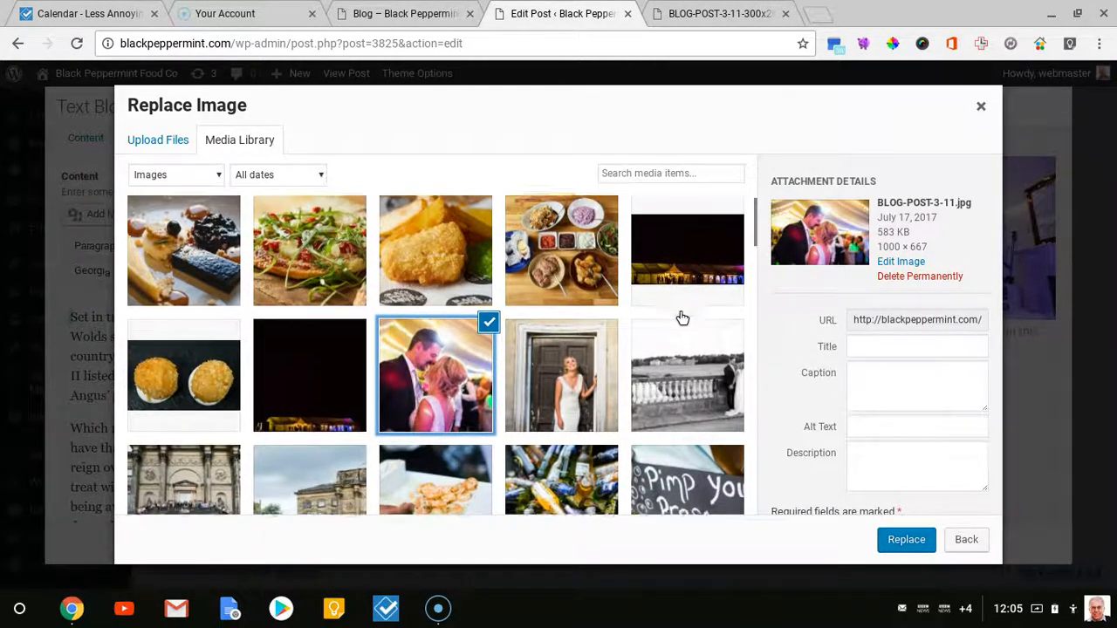
click(675, 253)
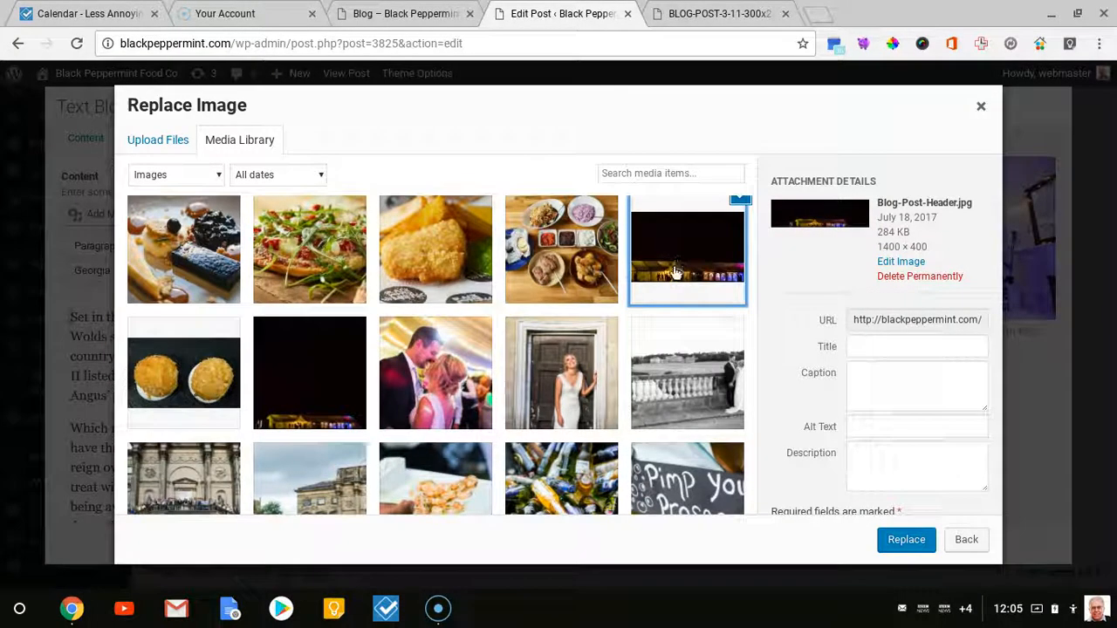
scroll(602, 325, down, 3)
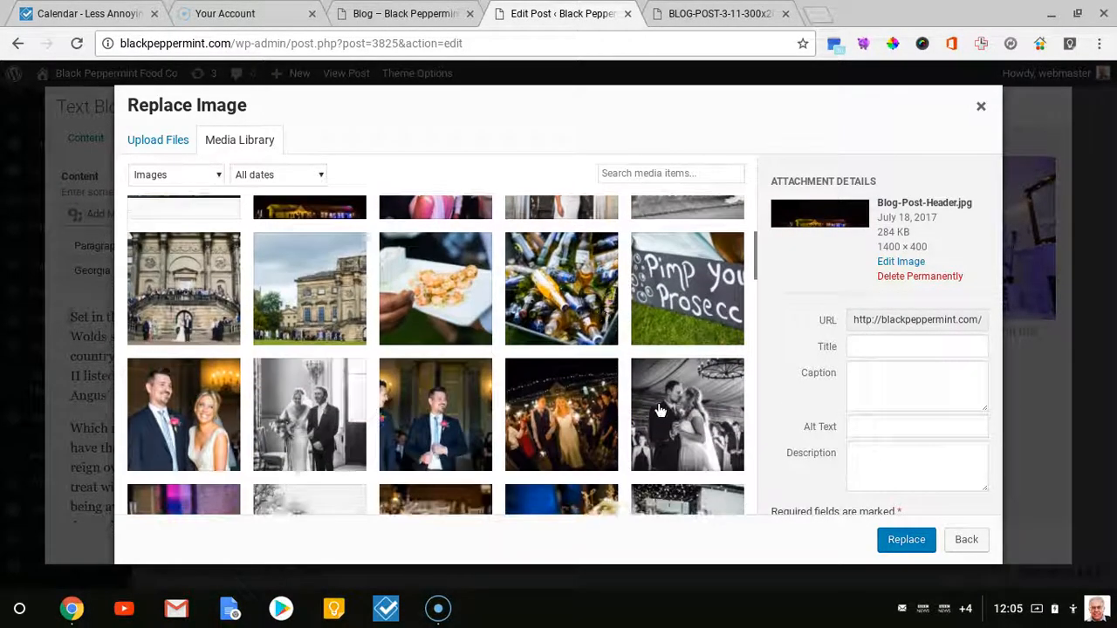
Replace the ski challenge image with the portrait of the smiling couple, BLOG-POST-3-3.jpg
click(445, 417)
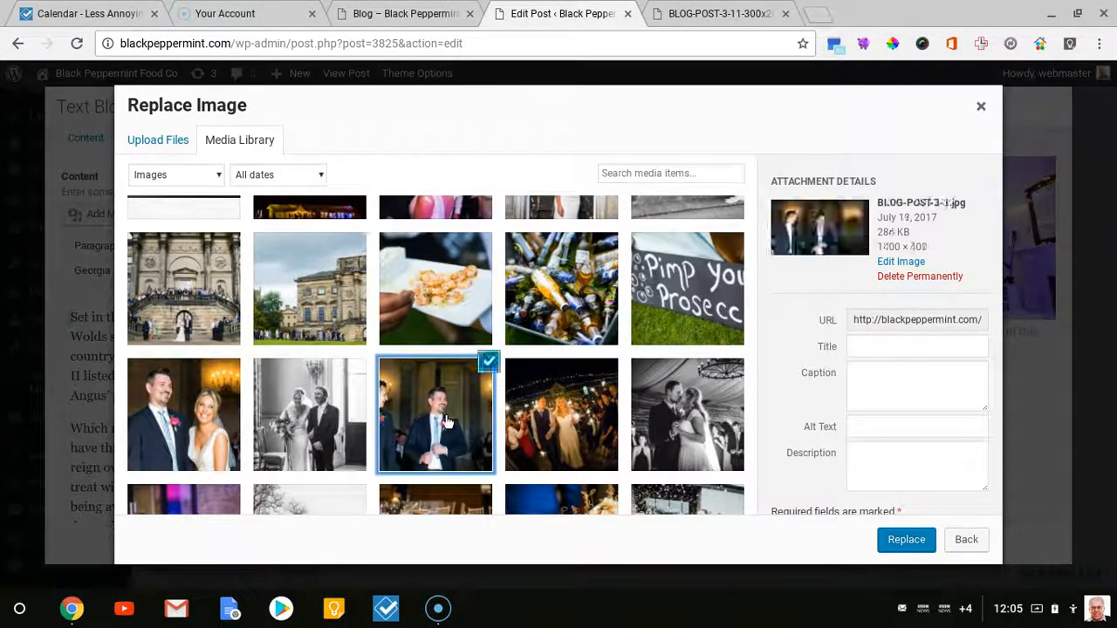
click(185, 417)
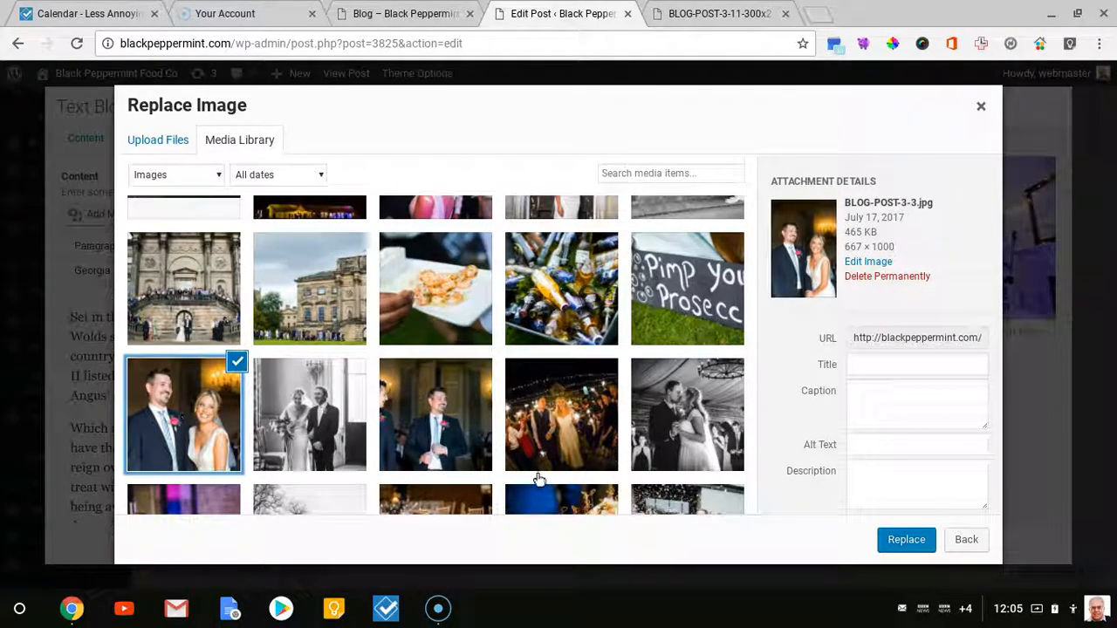
click(908, 540)
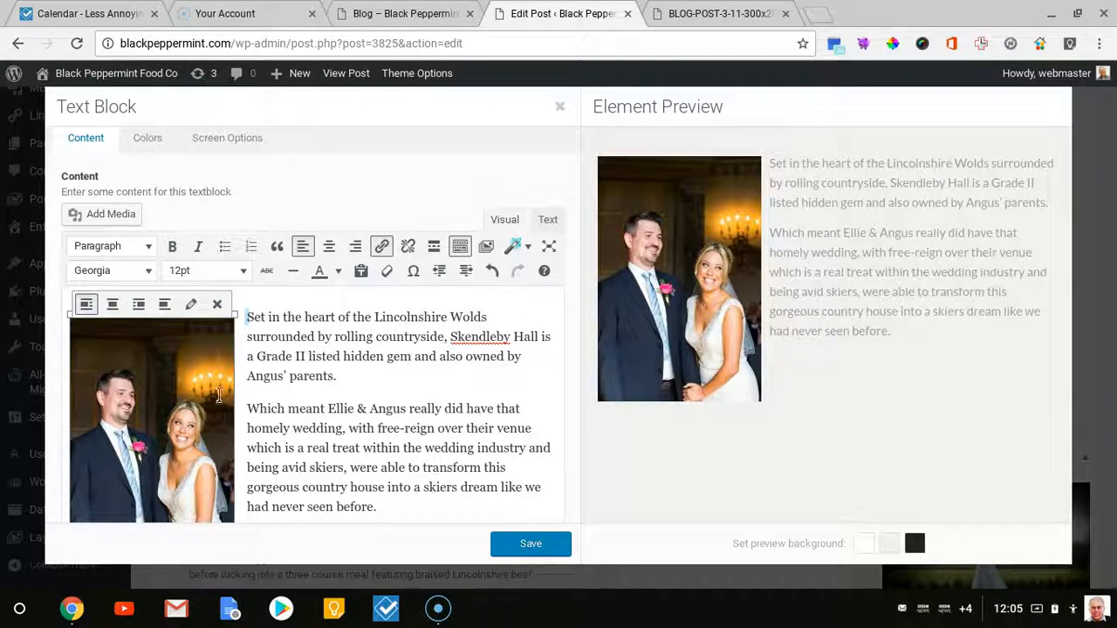
Try no alignment, center and left alignment on the couple's portrait, and finish with it aligned right of the text
click(165, 306)
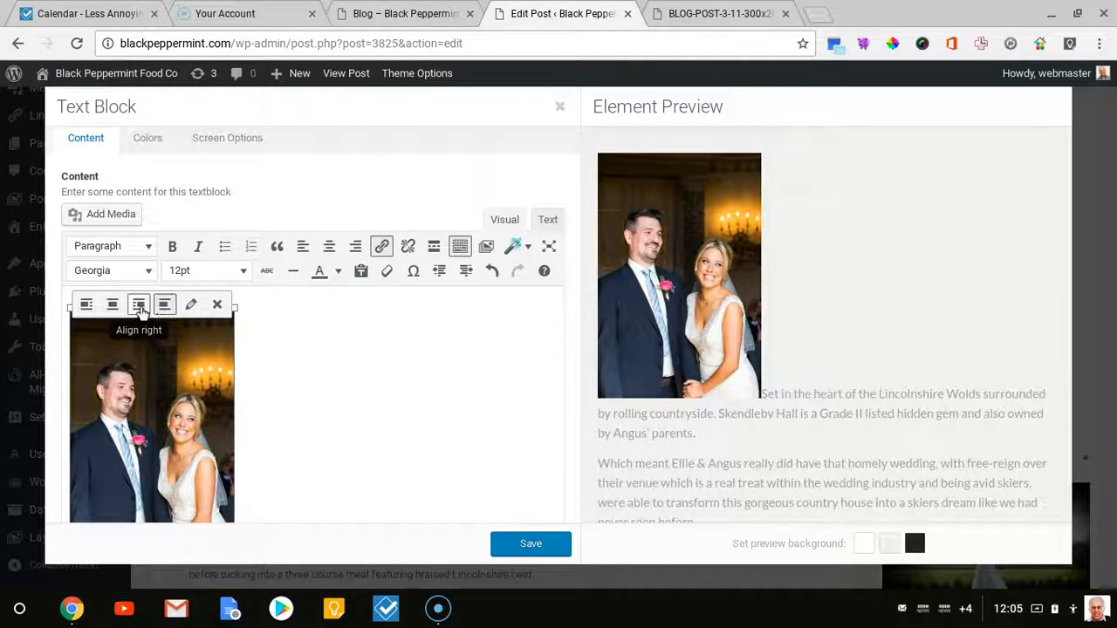
click(139, 304)
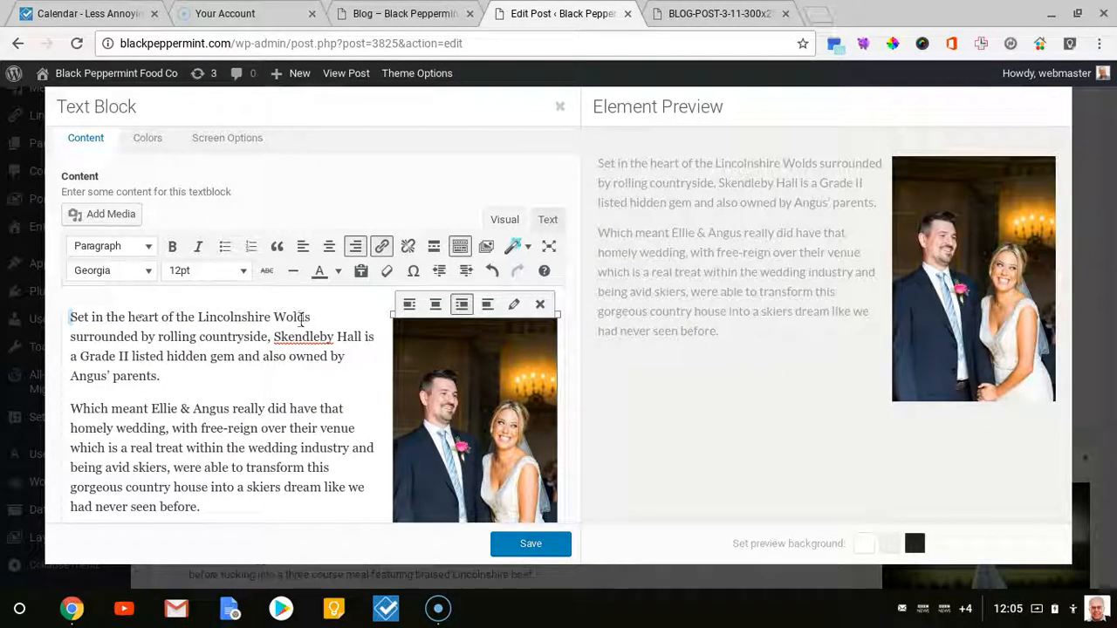
click(436, 307)
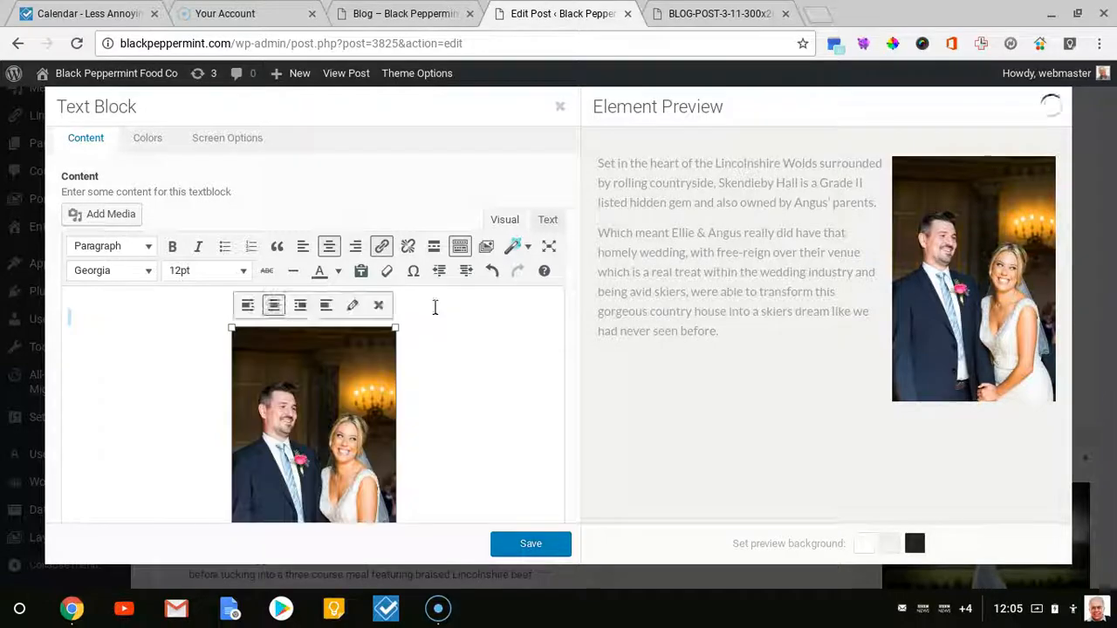
click(247, 304)
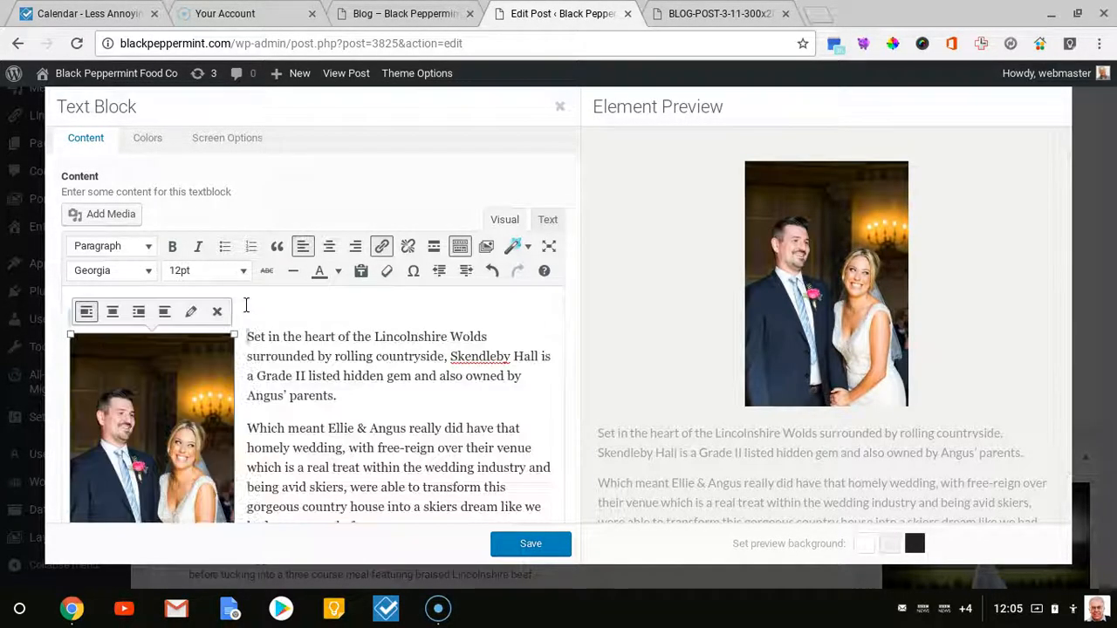
click(138, 311)
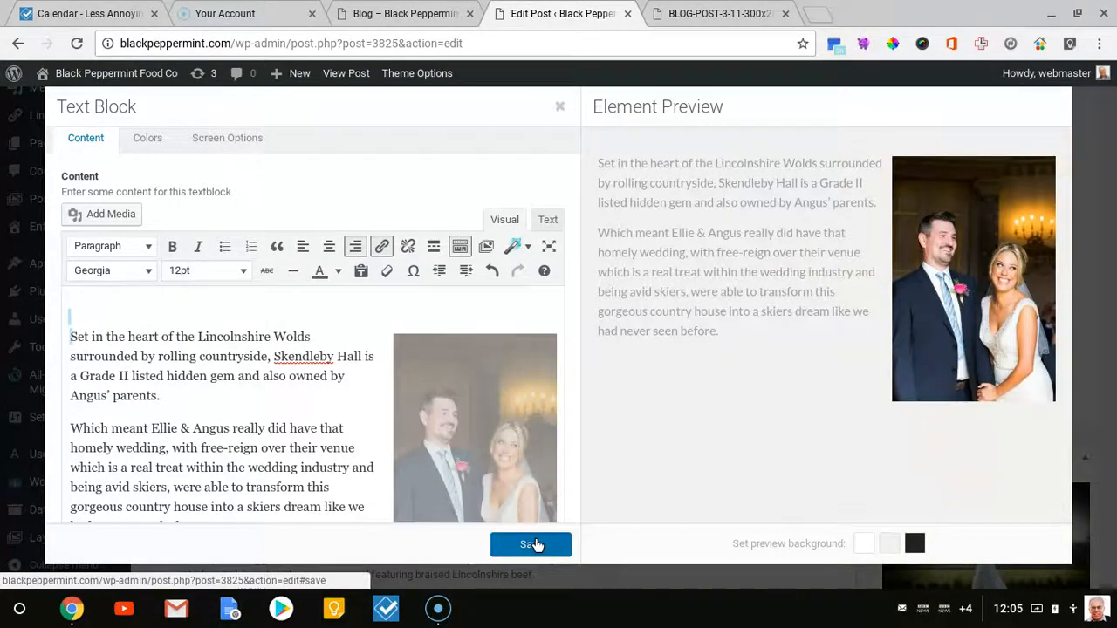
Save the Skendleby Hall text block with the couple's portrait and review the post layout down to its featured image
click(530, 543)
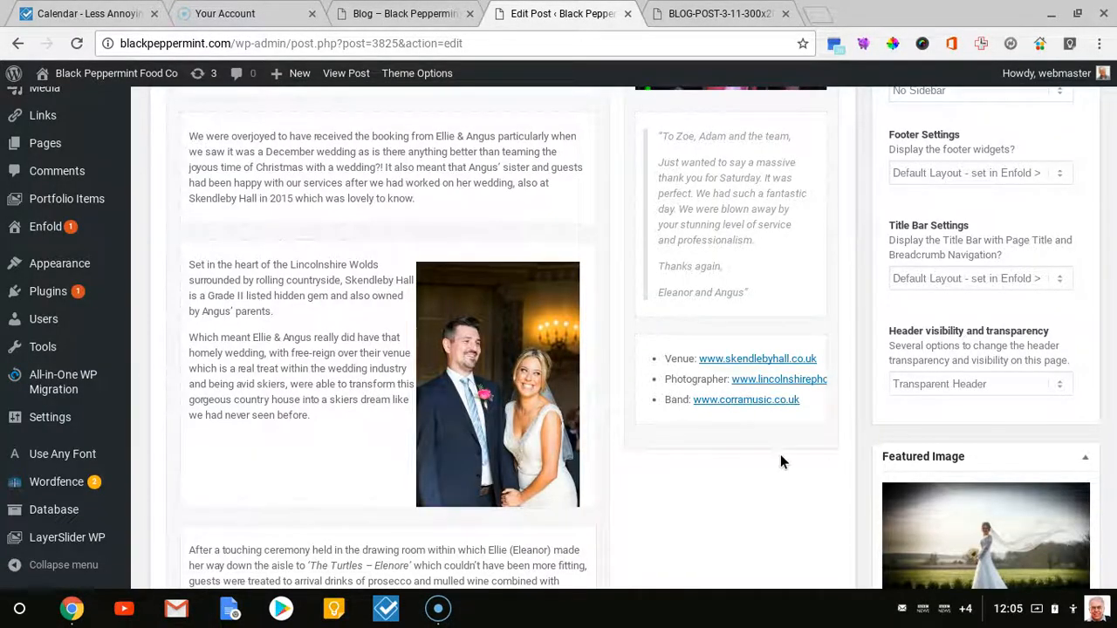
scroll(780, 455, down, 5)
scroll(780, 460, up, 6)
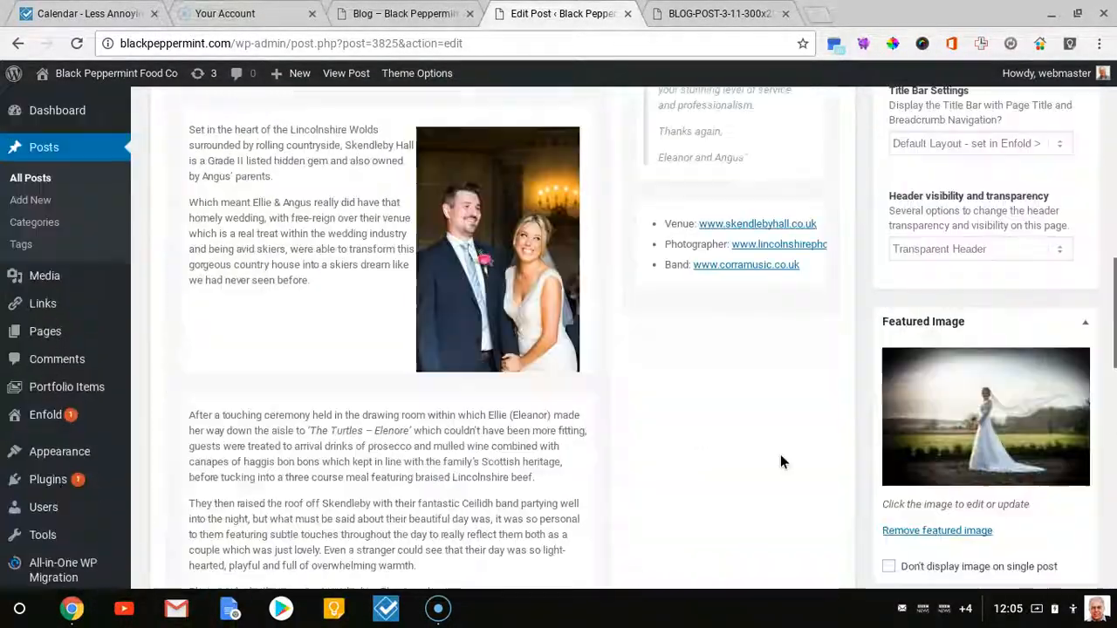
scroll(1047, 480, down, 2)
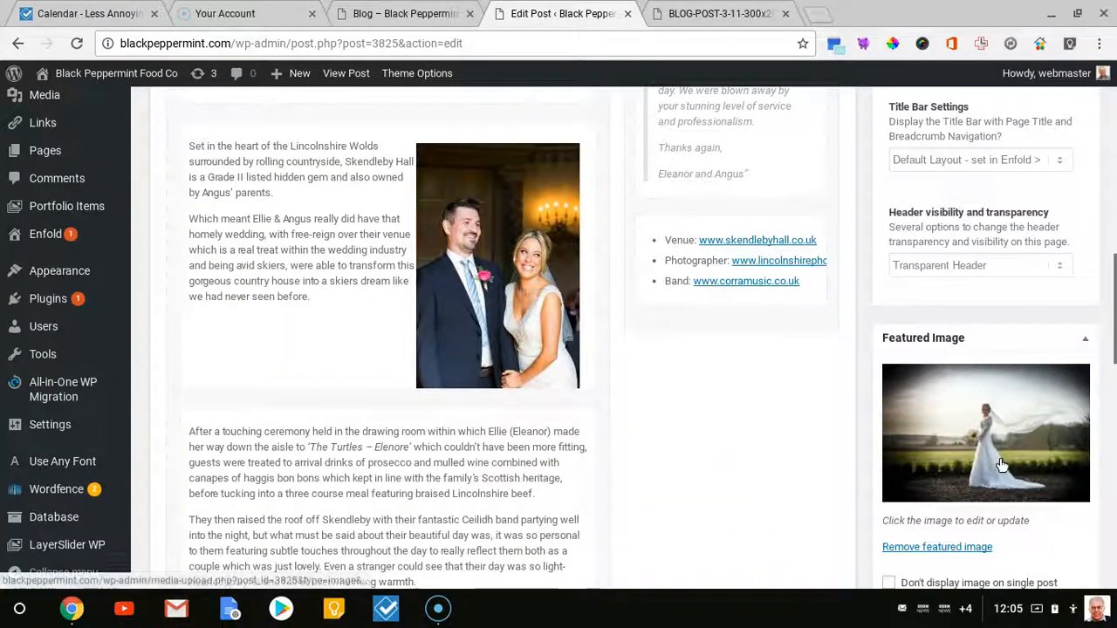
Check how the existing posts' featured images appear on the live blog page, and return to the post being edited
click(411, 13)
scroll(501, 168, down, 5)
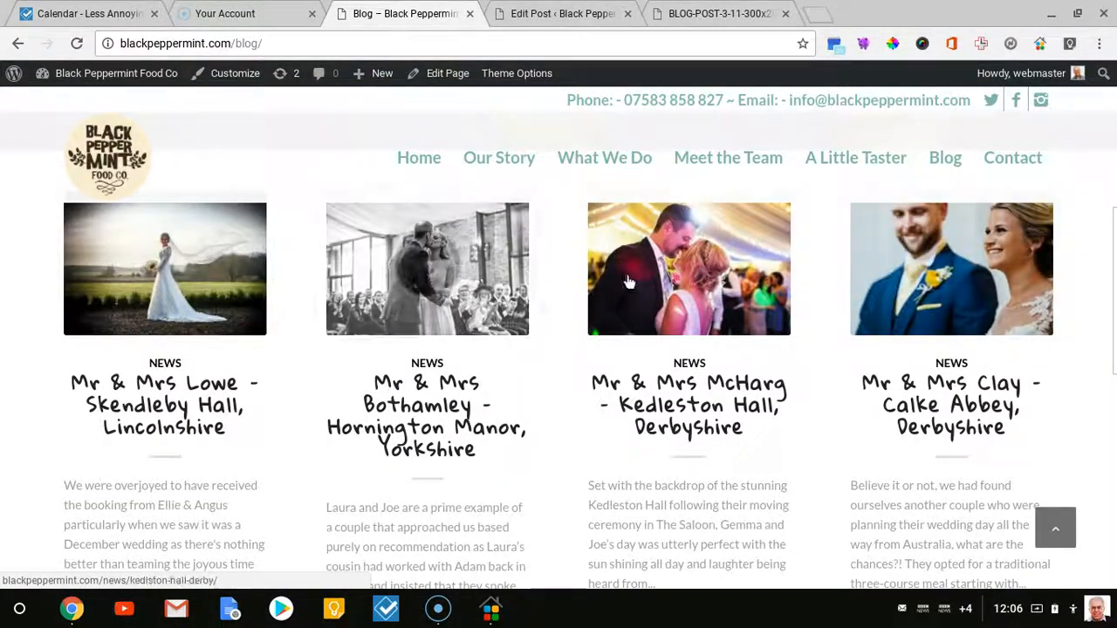
click(555, 14)
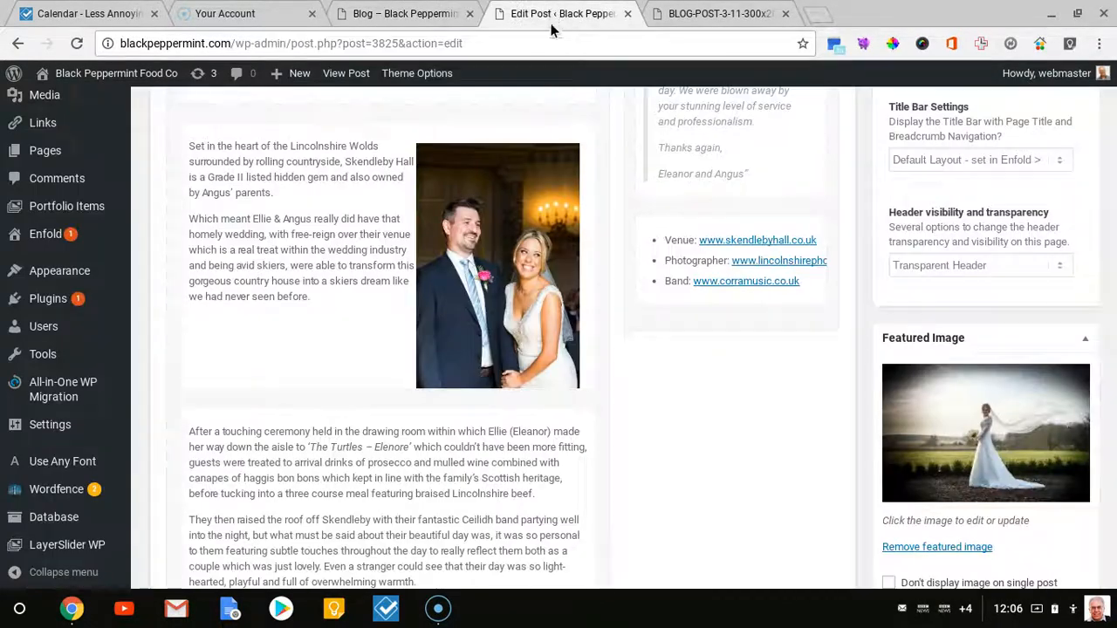
Replace the post's featured image with the media library photo of the couple walking through confetti
click(986, 430)
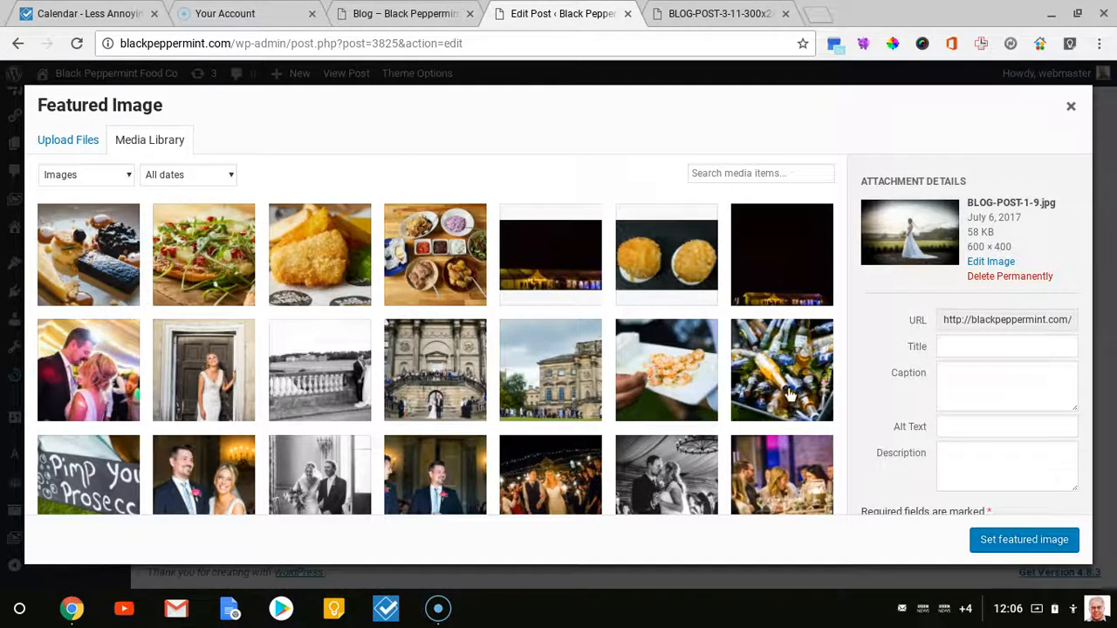
scroll(789, 394, down, 5)
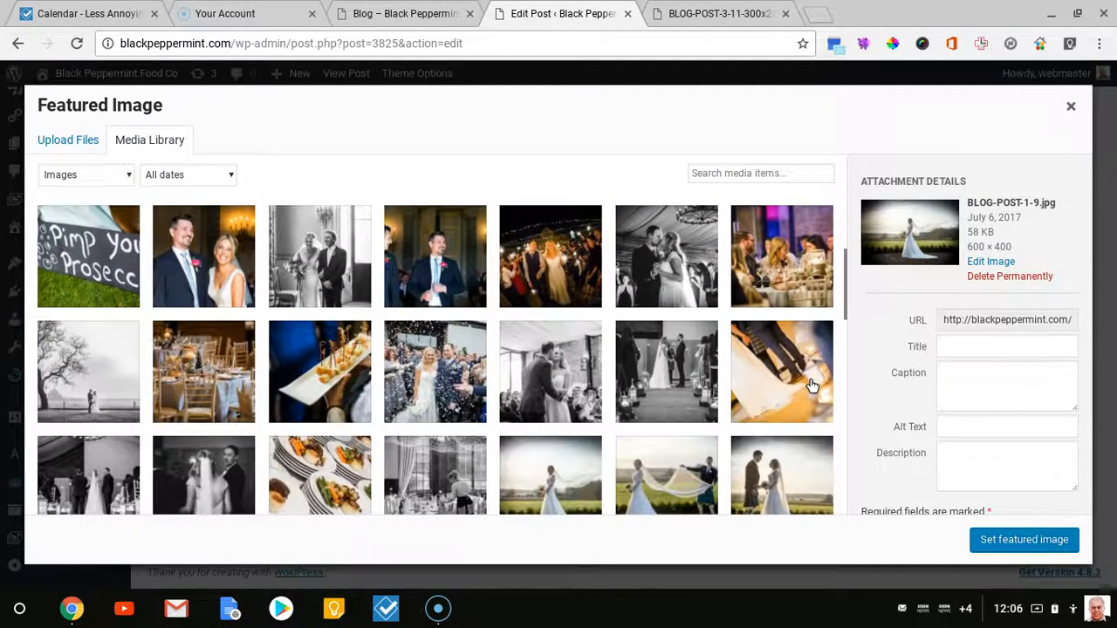
scroll(811, 385, down, 1)
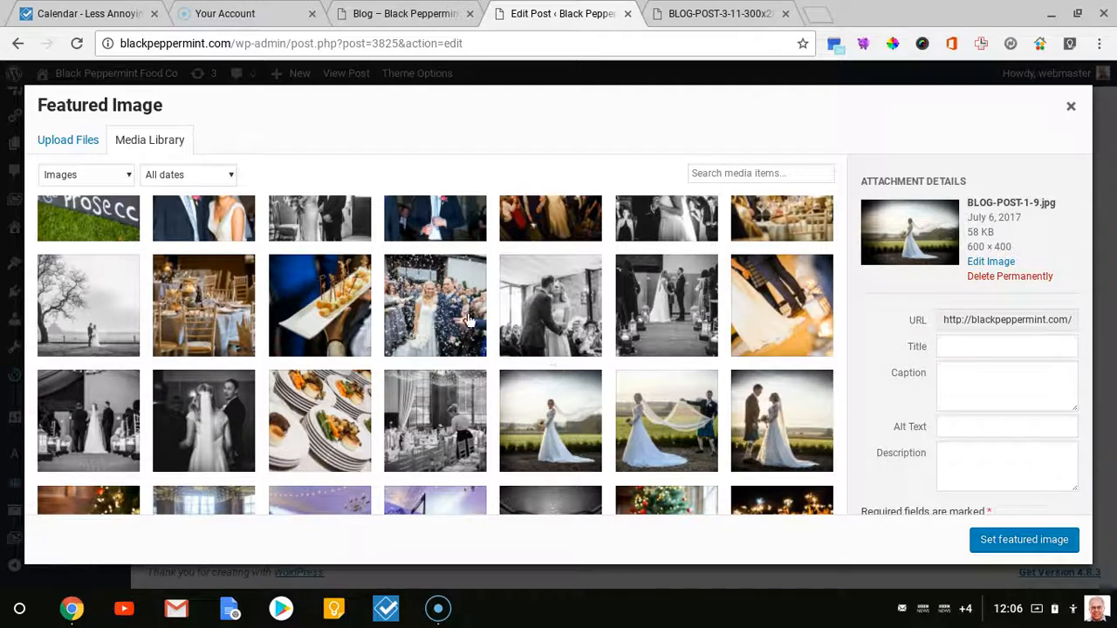
click(469, 322)
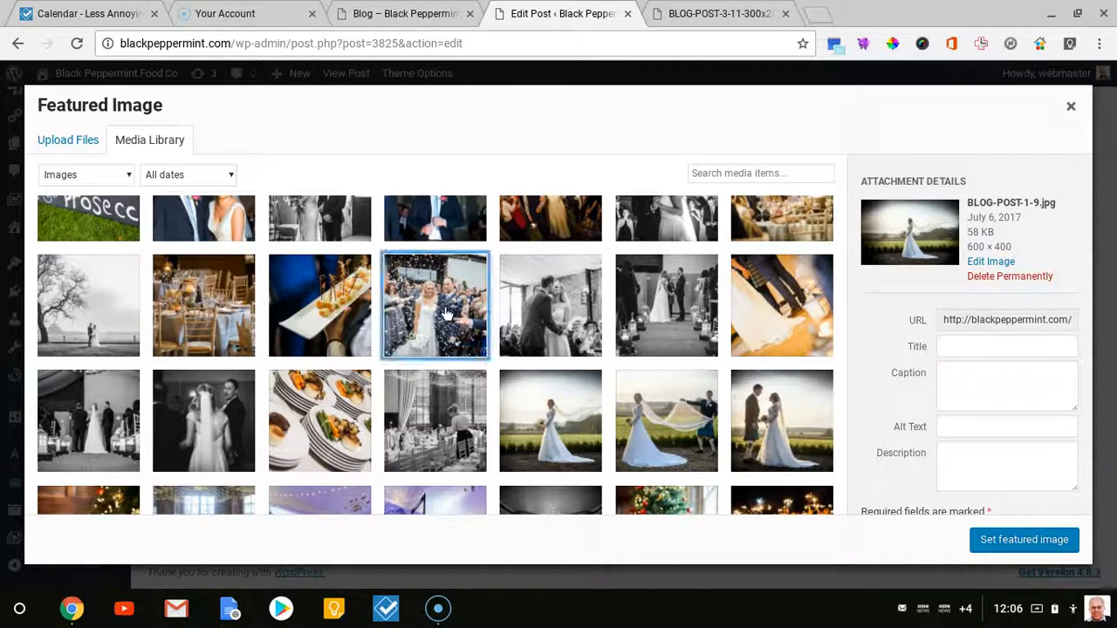
click(1023, 540)
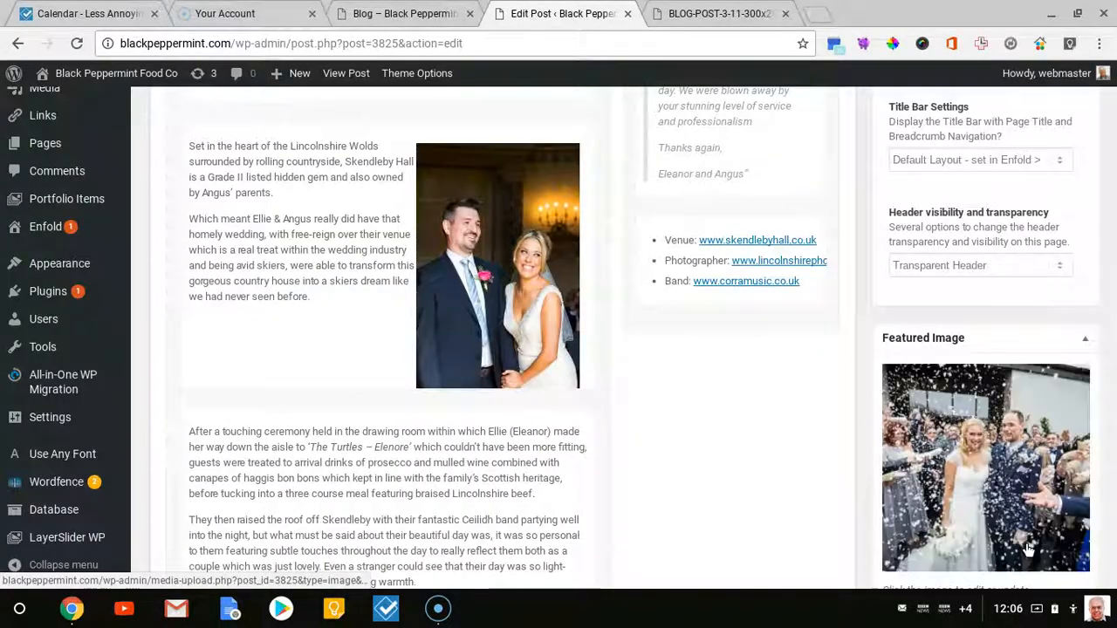
Publish the Mr & Mrs Test post and check its listing on the reloaded blog page
scroll(1012, 415, up, 10)
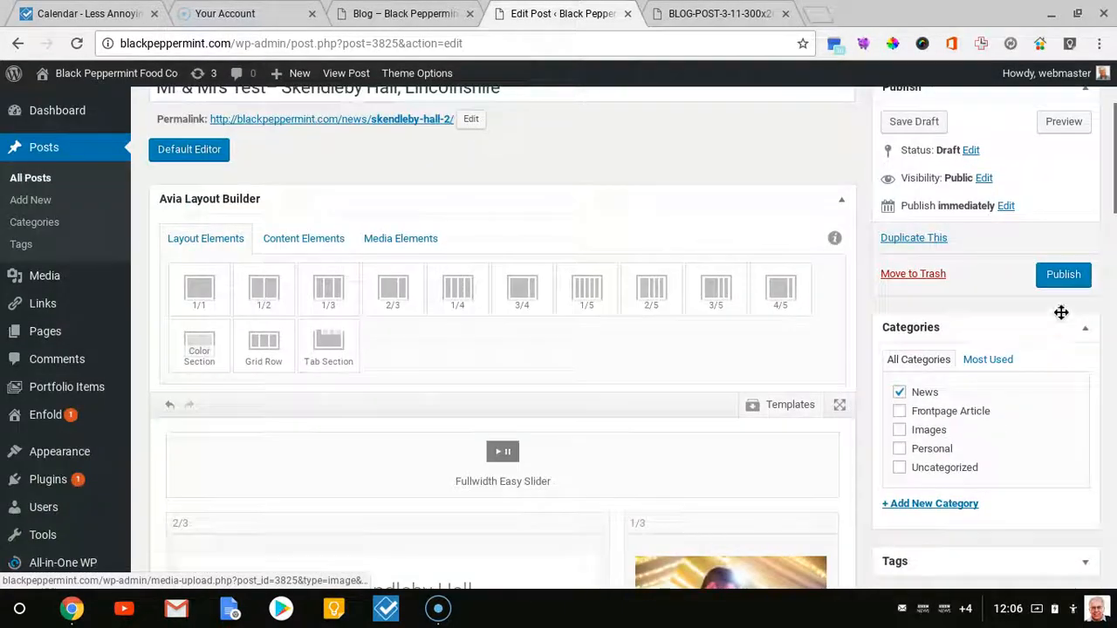
click(1061, 276)
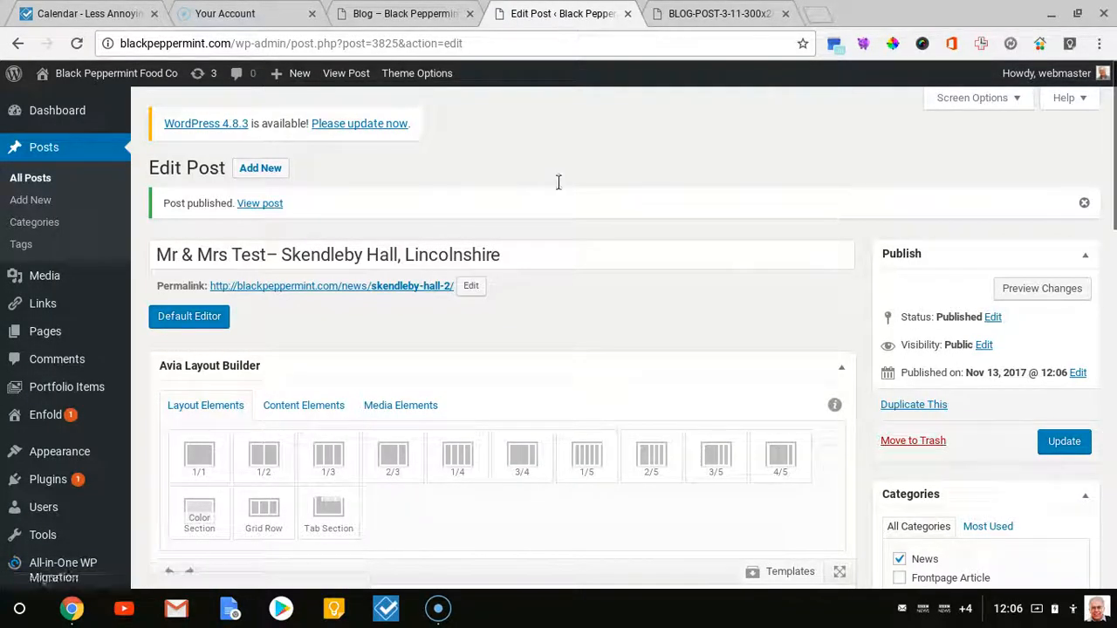
click(407, 14)
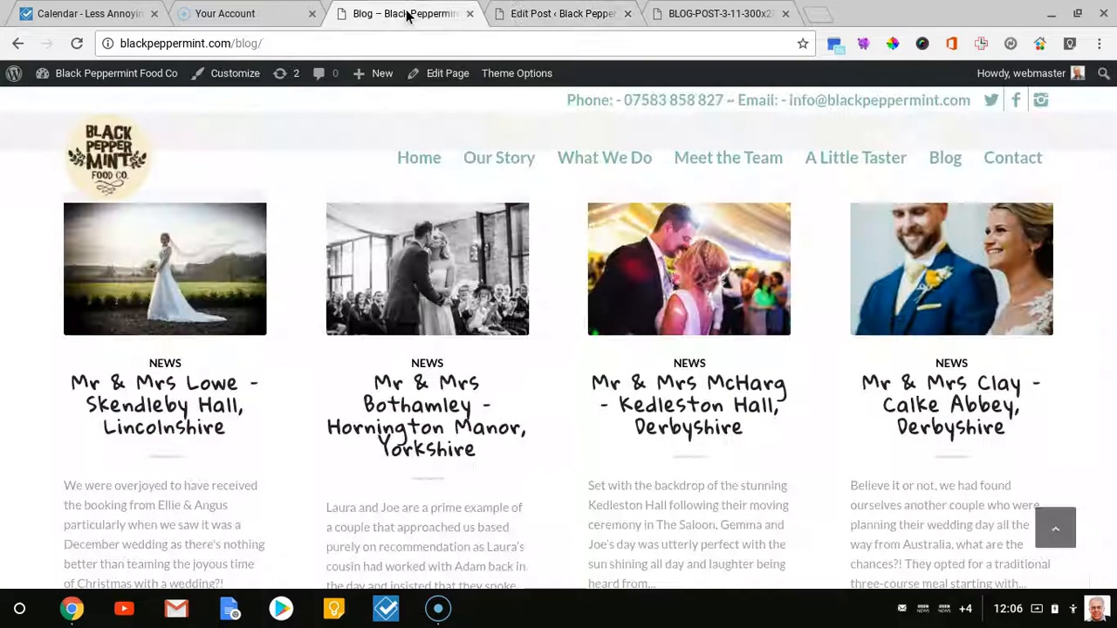
click(76, 44)
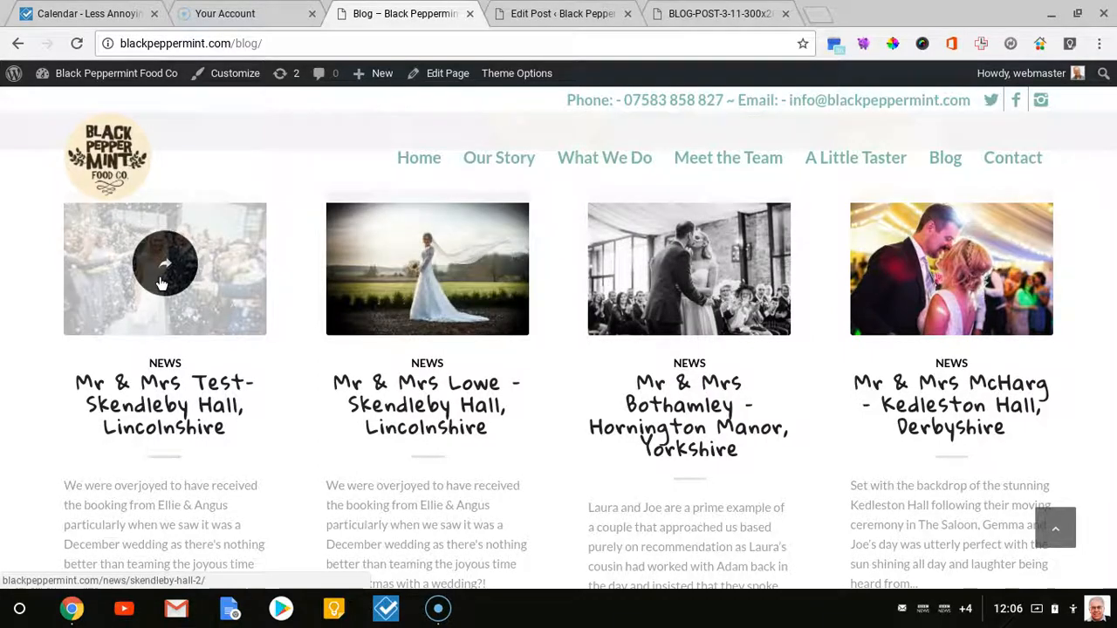
scroll(855, 388, down, 3)
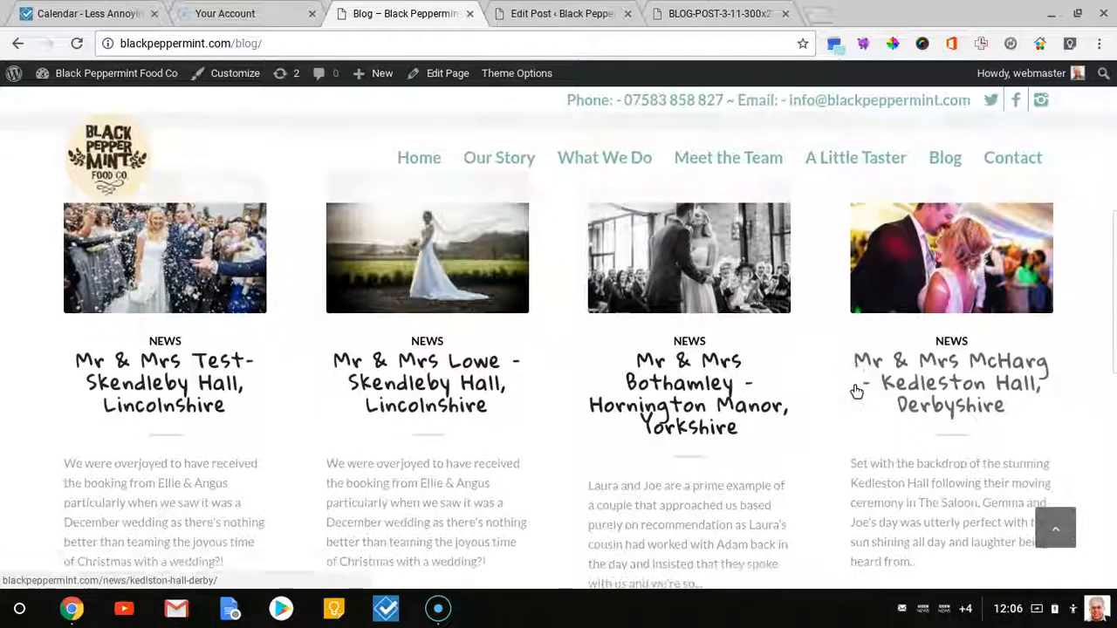
scroll(854, 383, down, 3)
scroll(853, 384, up, 8)
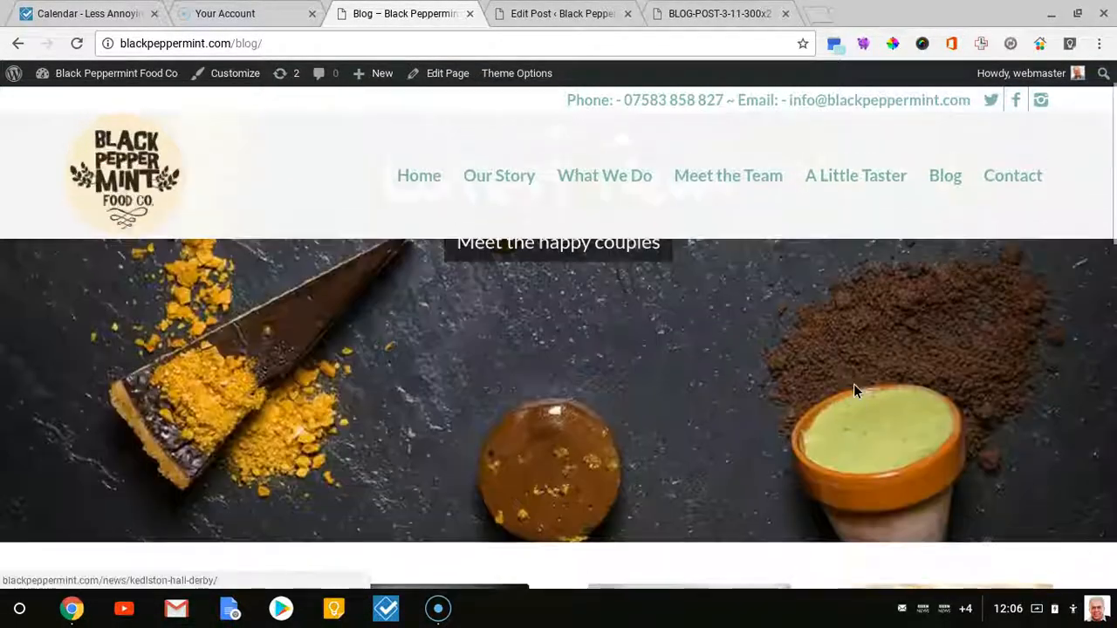
Open the Blog page for editing and set the Blog Posts element's grid columns to 5
click(448, 76)
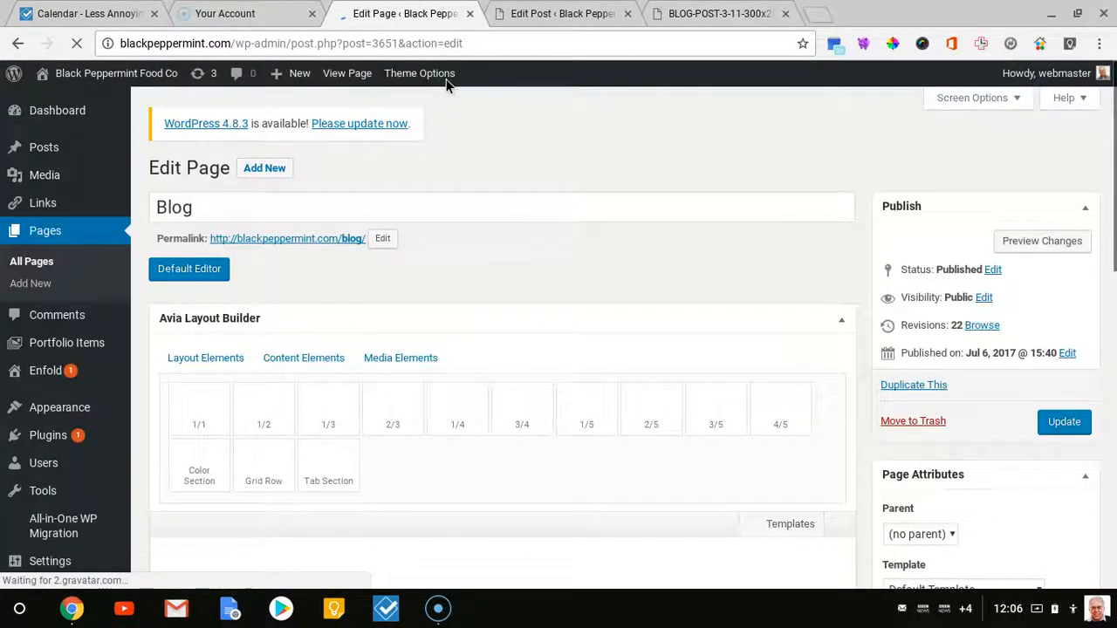
mouse_move(447, 75)
scroll(496, 192, down, 5)
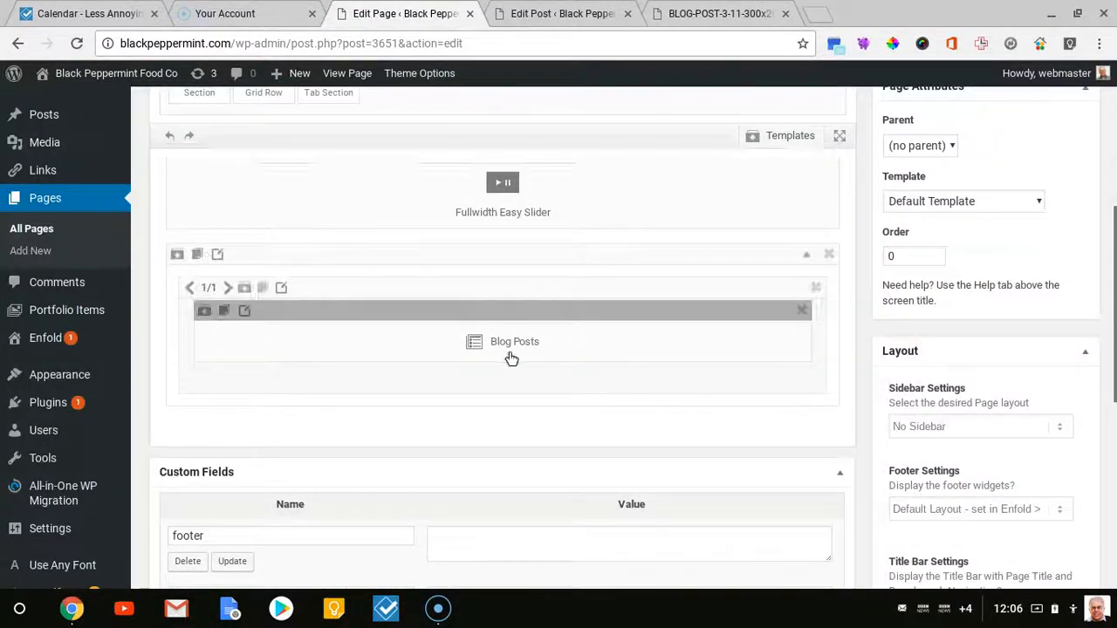
click(511, 348)
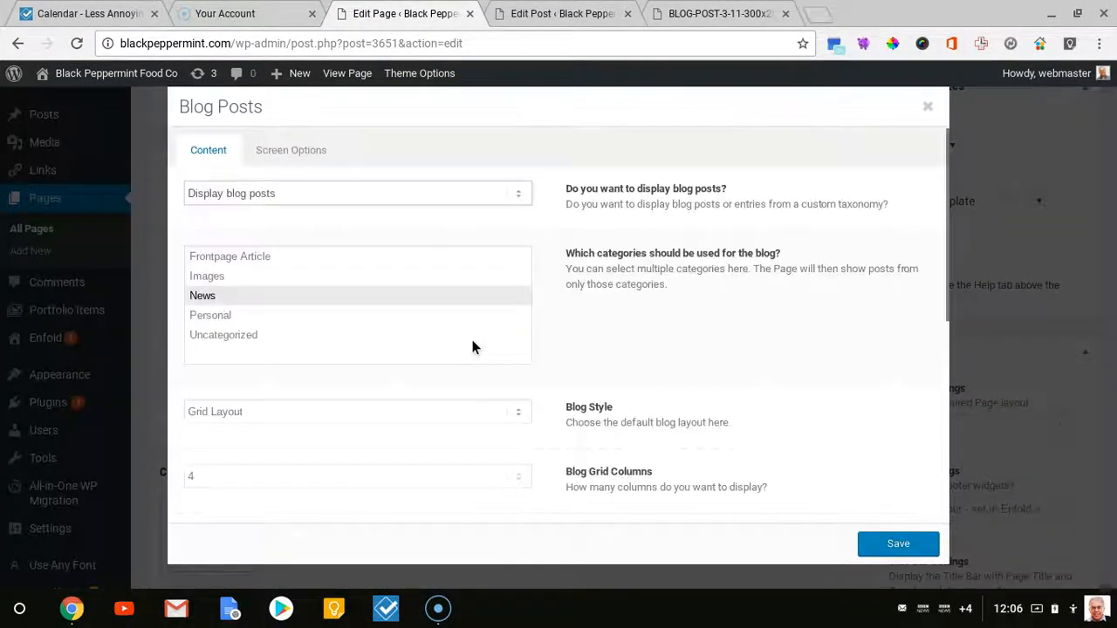
scroll(360, 338, down, 3)
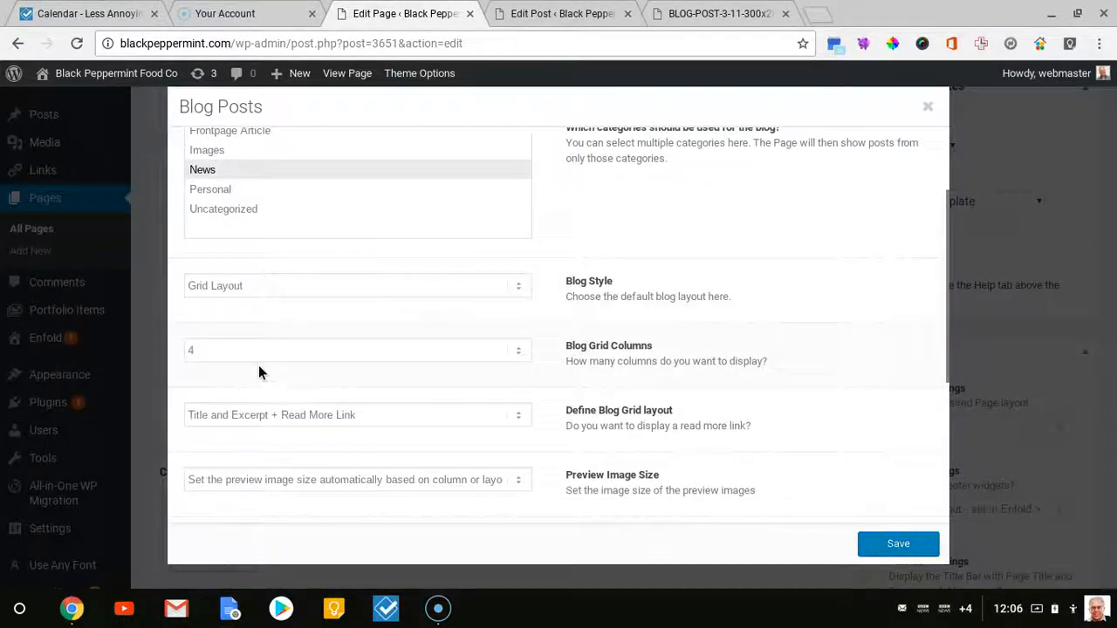
click(254, 352)
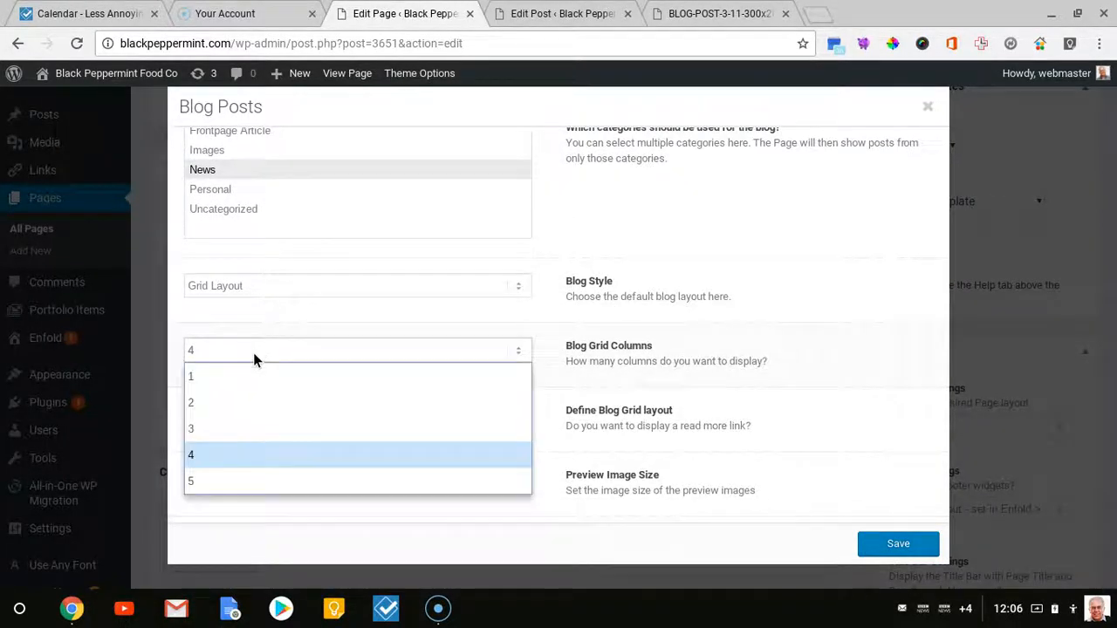
click(234, 480)
Set the Blog Posts element's post number to 5, save the element and update the Blog page
scroll(236, 473, down, 4)
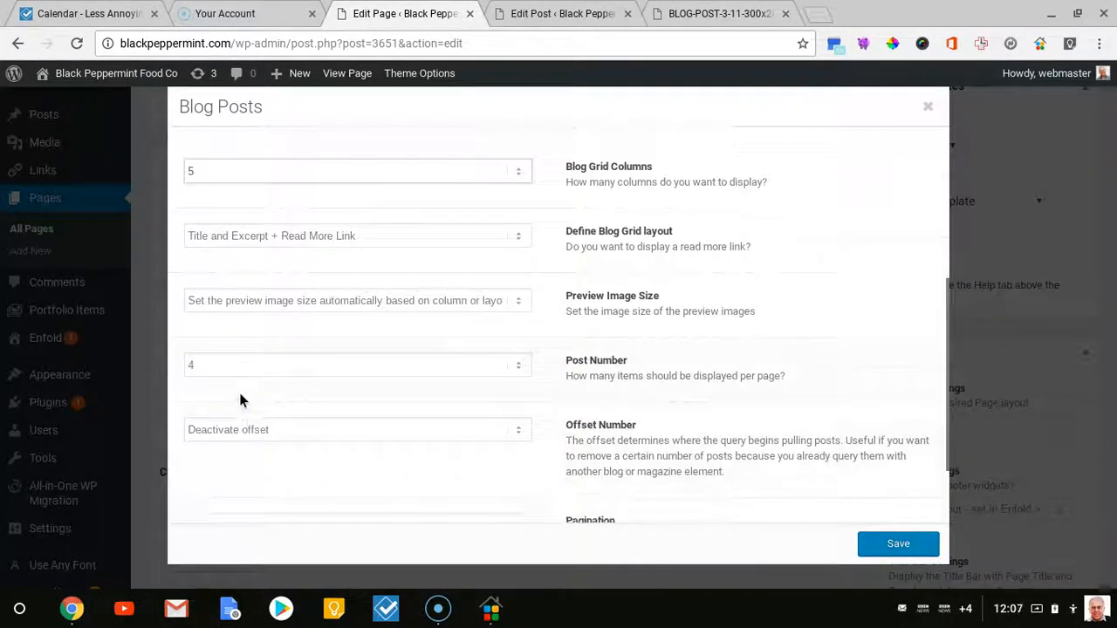
click(241, 373)
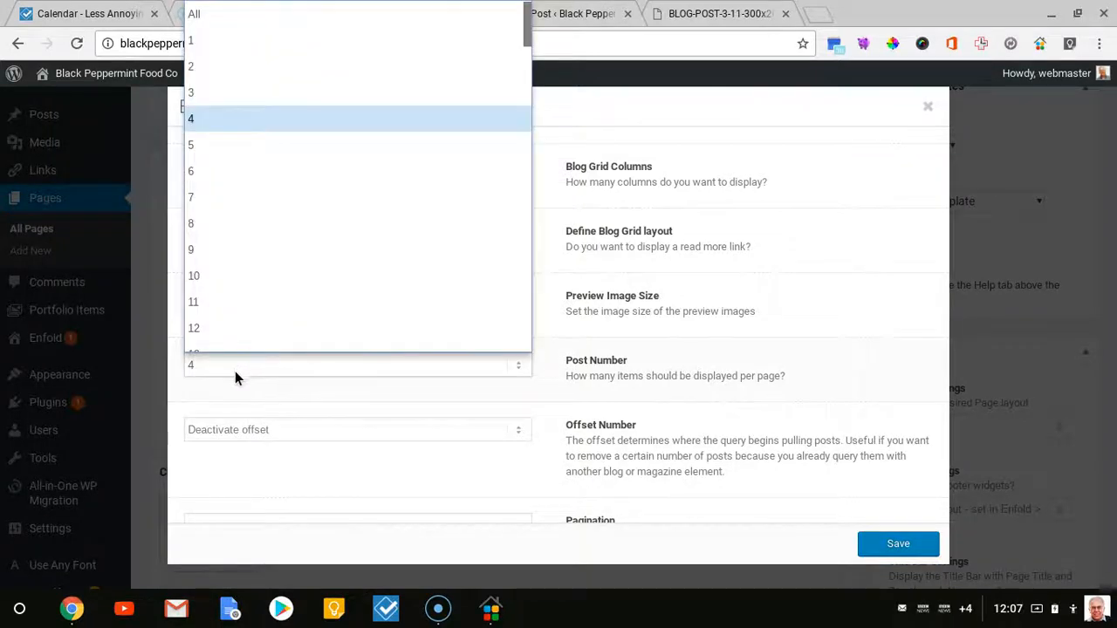
click(235, 154)
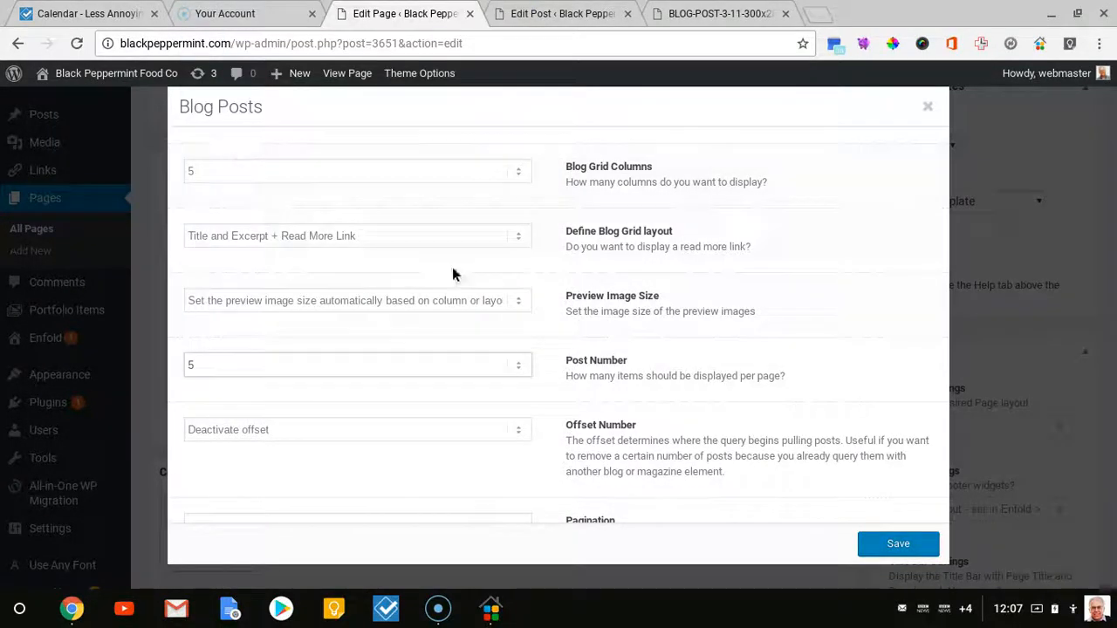
click(897, 545)
scroll(984, 383, up, 5)
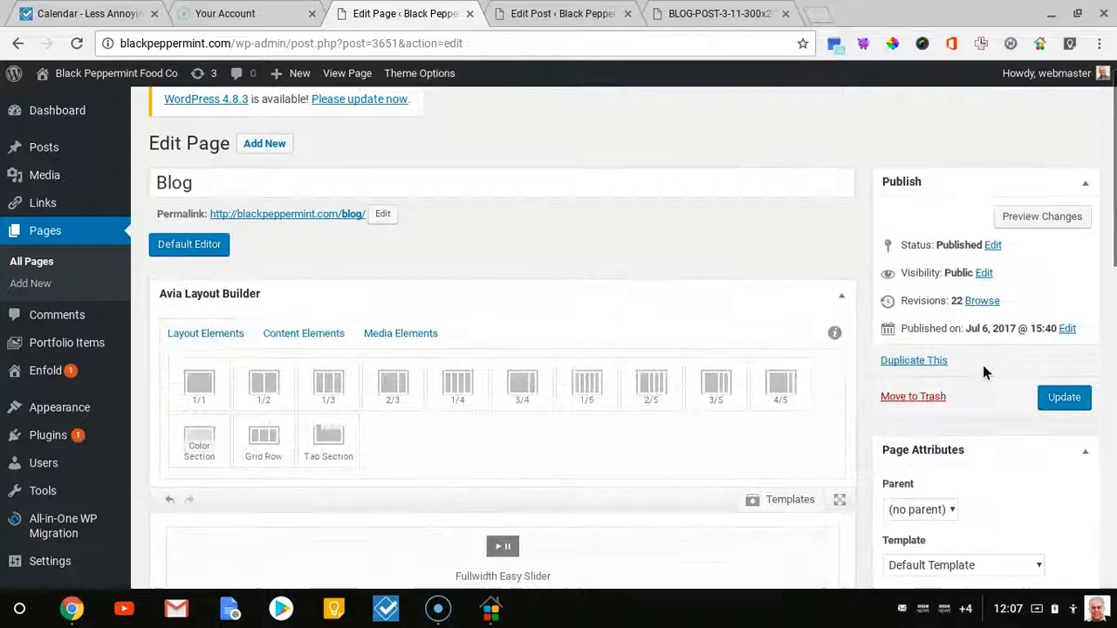
click(1059, 400)
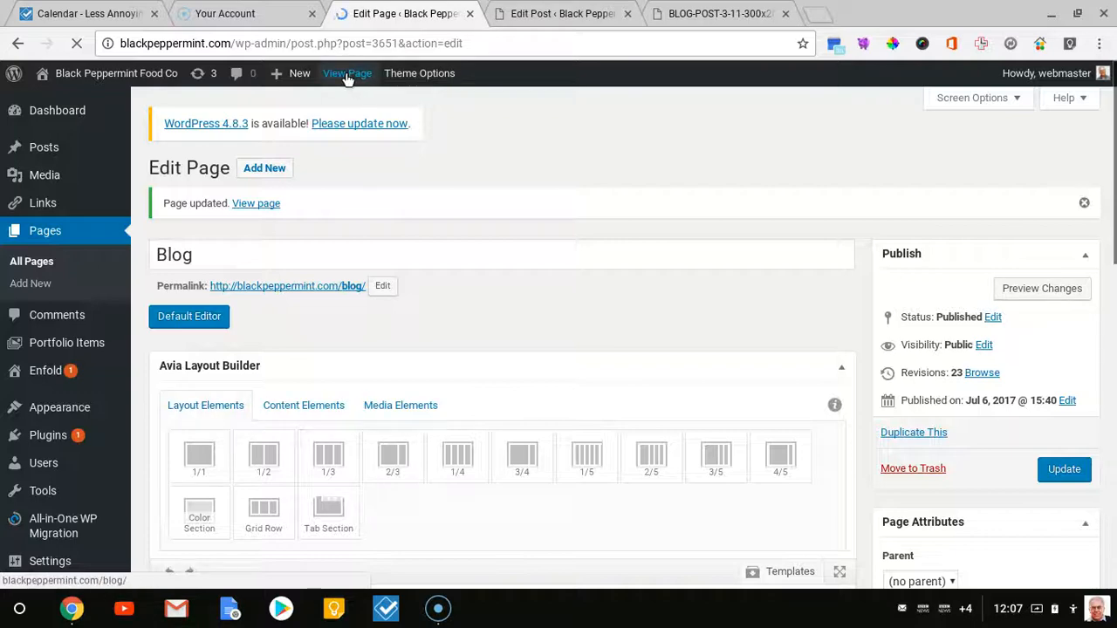
View the updated Blog page and examine the layout of its post grid, from images to post dates
click(340, 79)
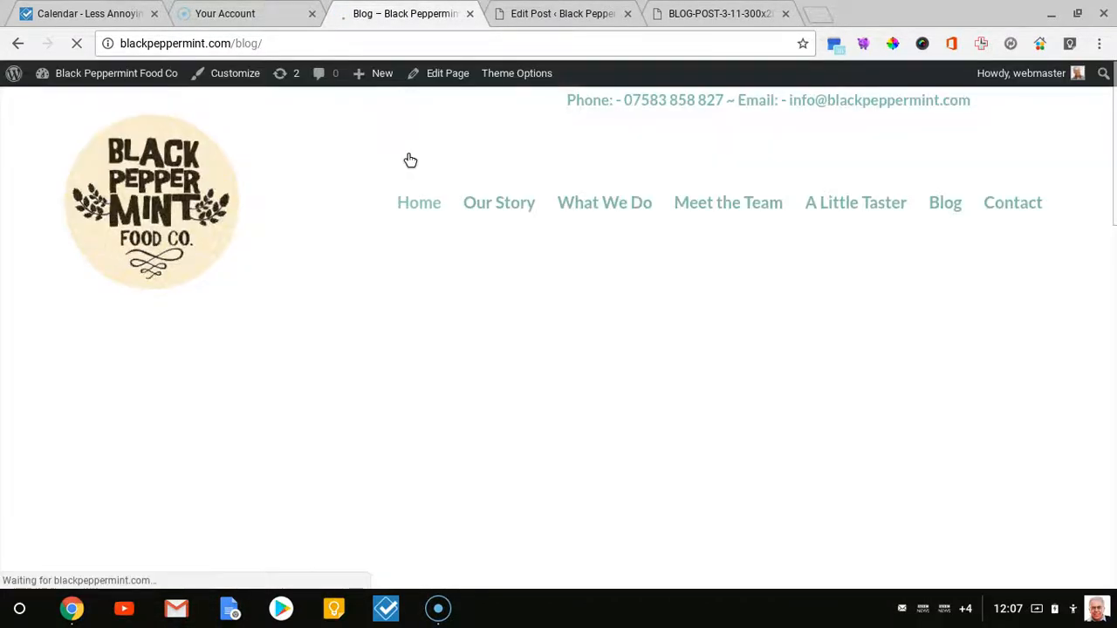
scroll(409, 172, down, 3)
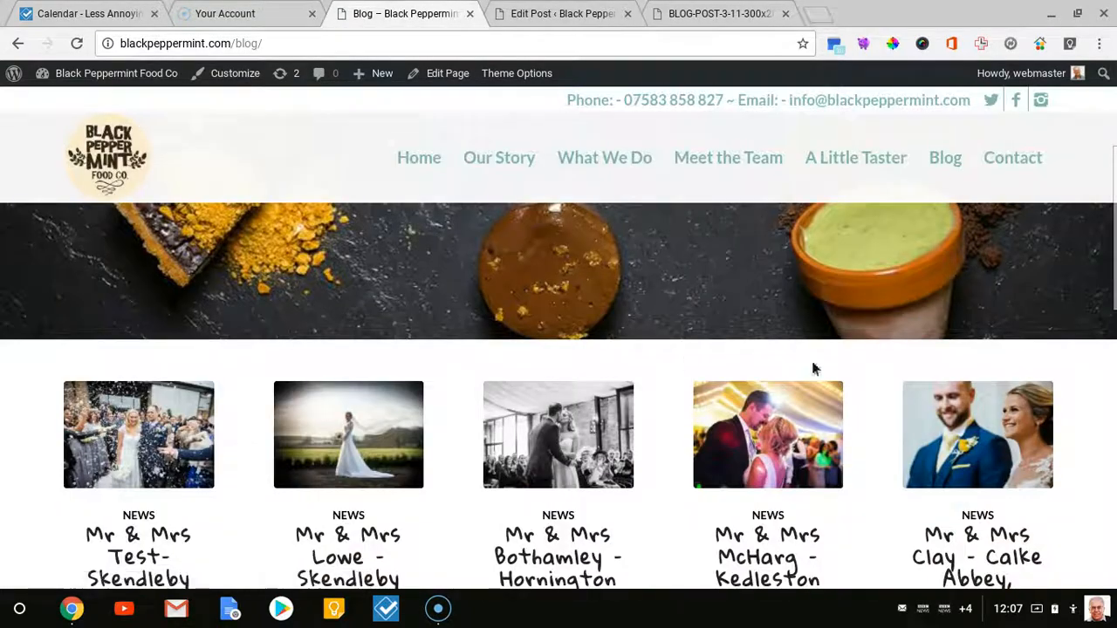
scroll(1047, 432, down, 5)
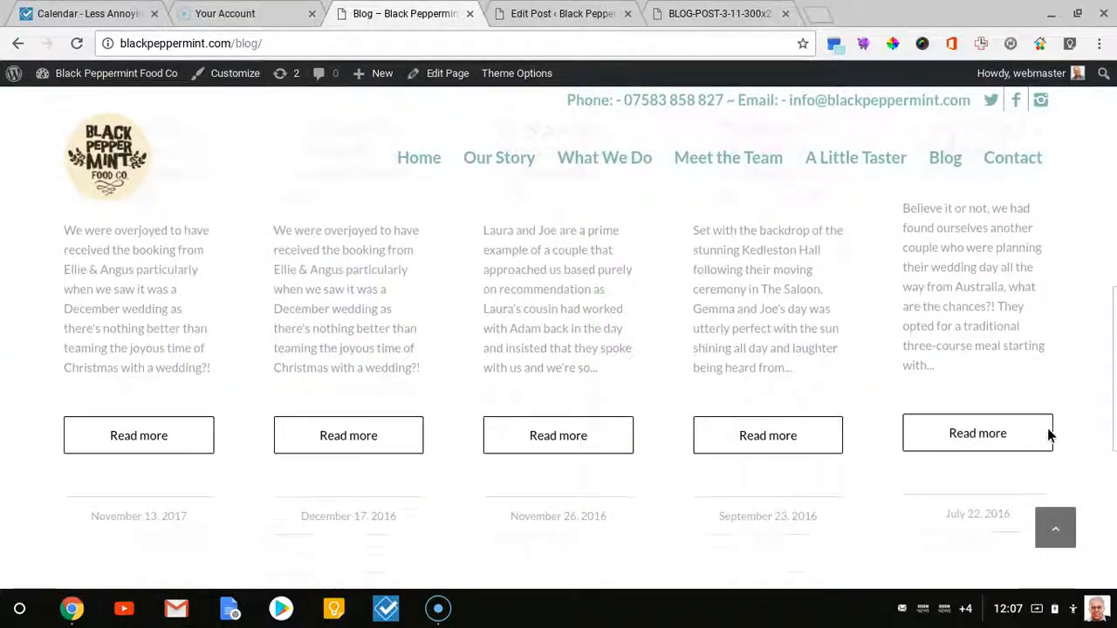
scroll(723, 398, up, 4)
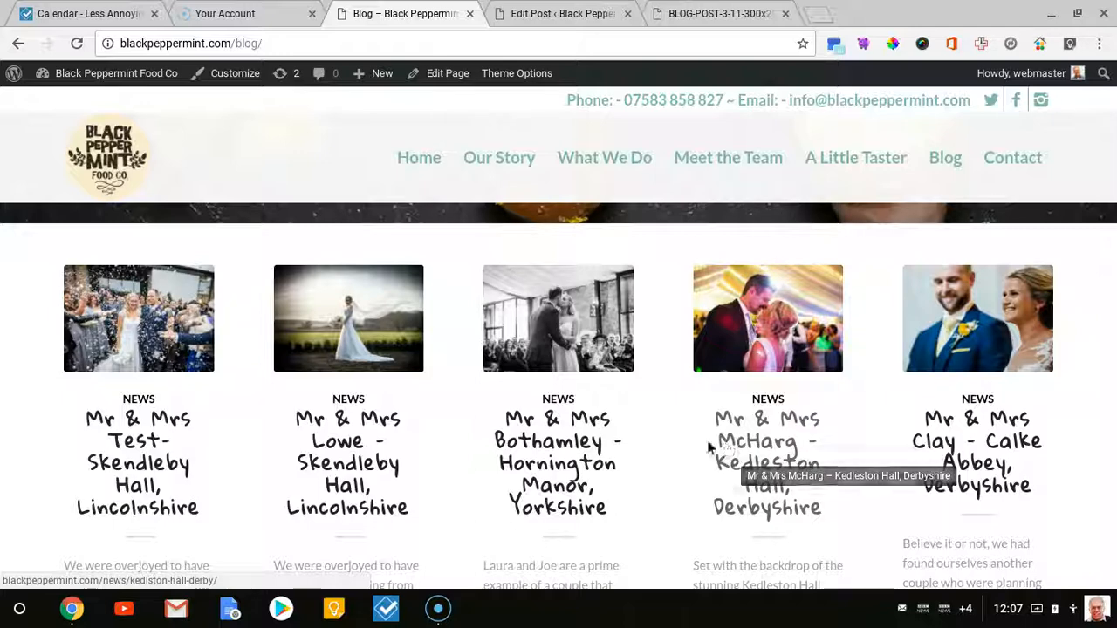
Reopen the Blog page's Blog Posts element for editing and set its grid columns to 3
click(439, 75)
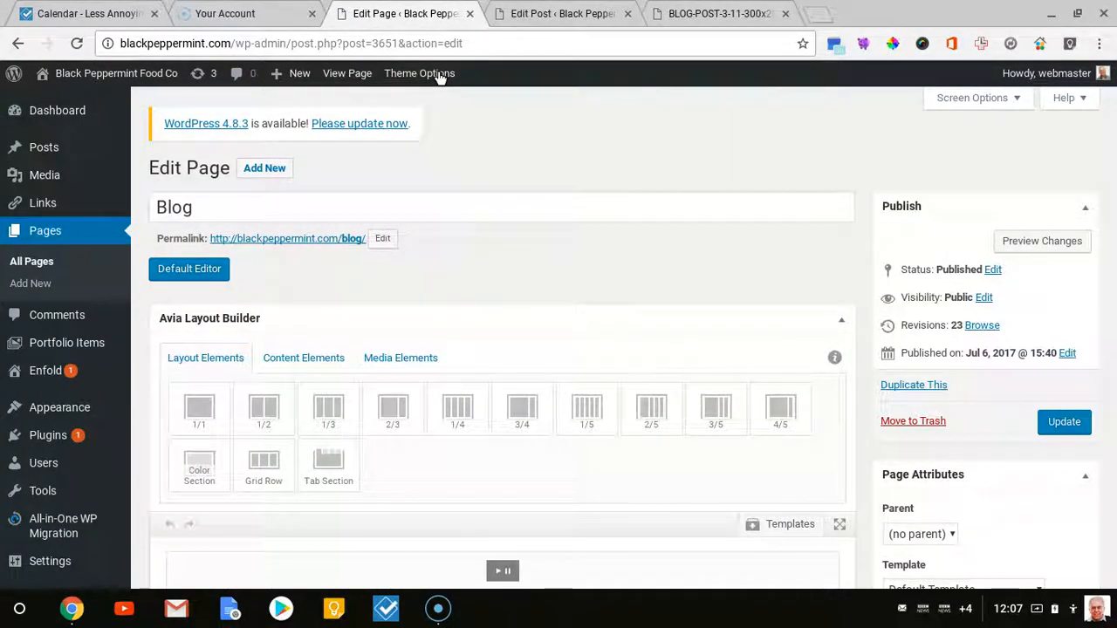
scroll(506, 175, down, 5)
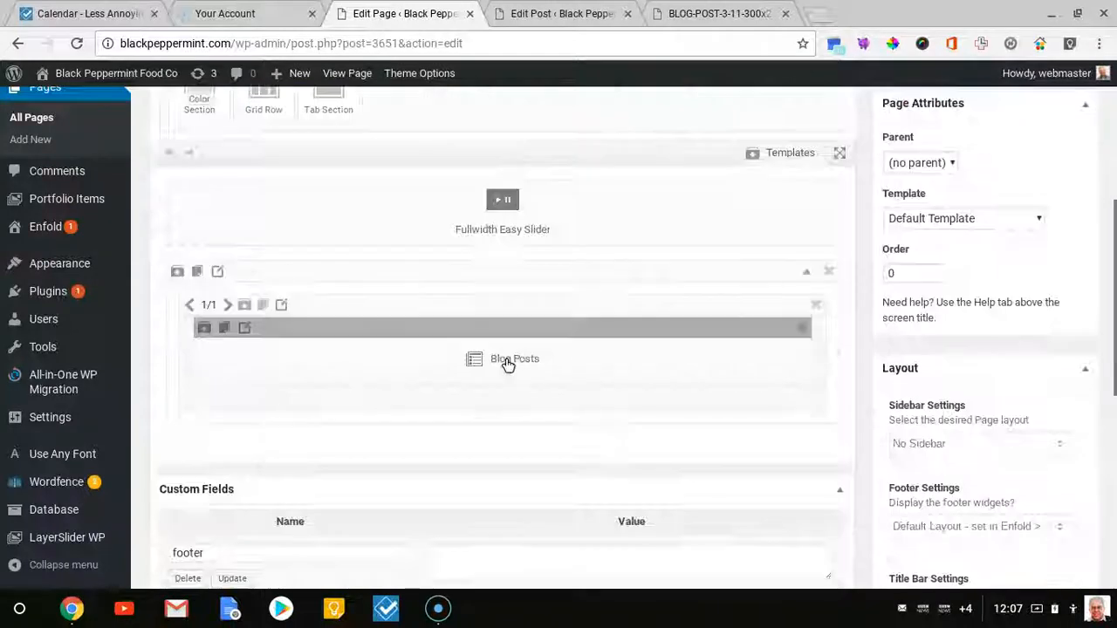
click(504, 360)
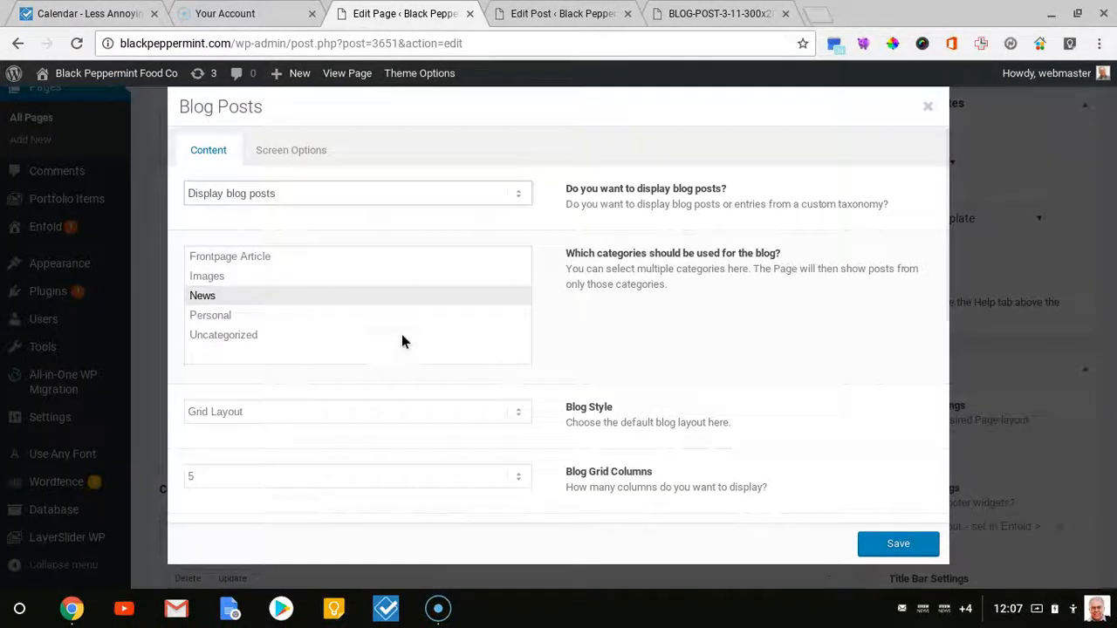
scroll(362, 313, down, 2)
click(351, 318)
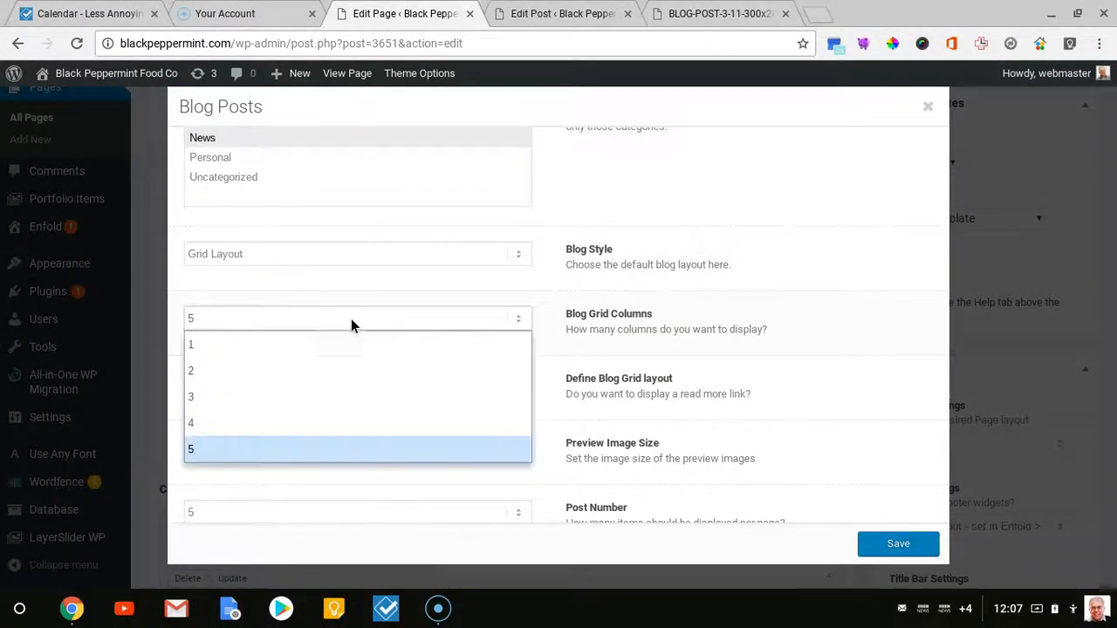
click(325, 399)
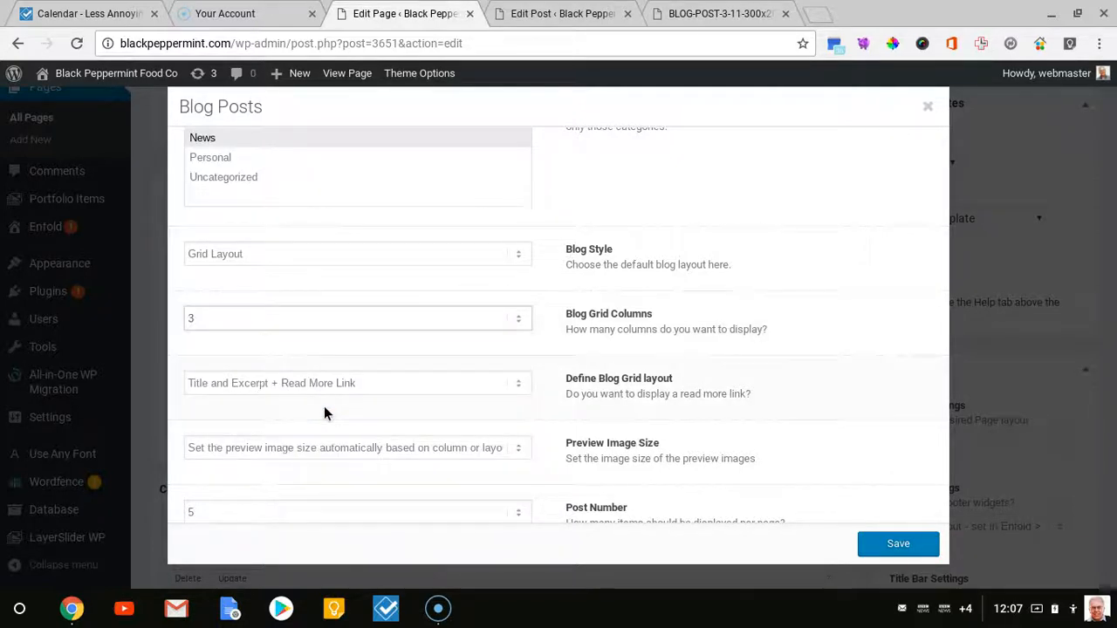
Set the Blog Posts element's post number to 6, save the element and update the Blog page
scroll(323, 406, down, 1)
scroll(324, 414, down, 1)
click(319, 417)
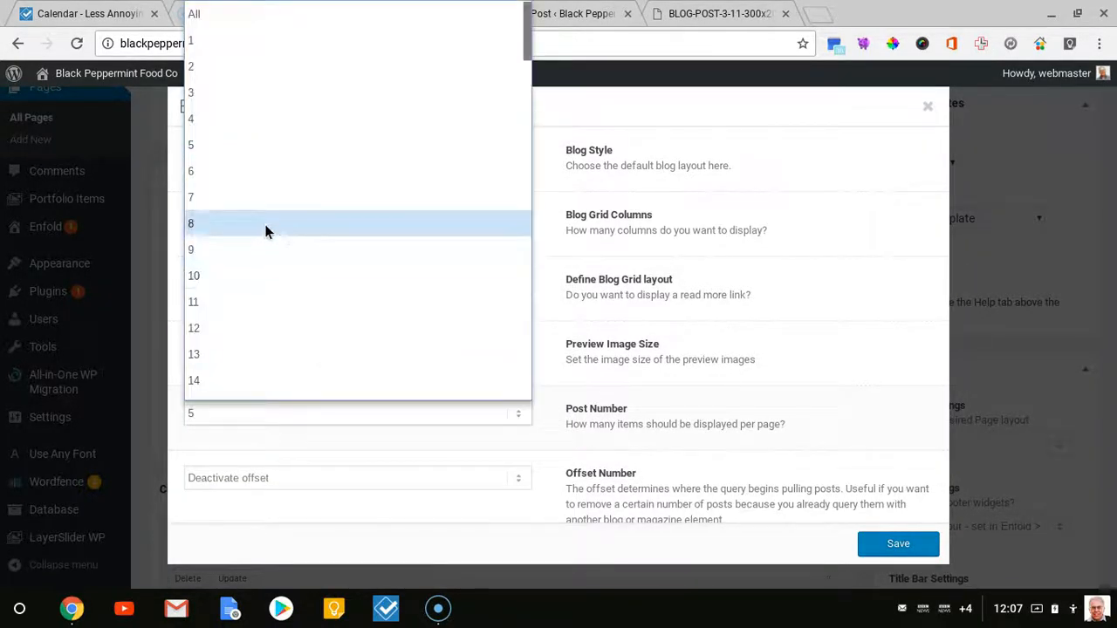
click(258, 180)
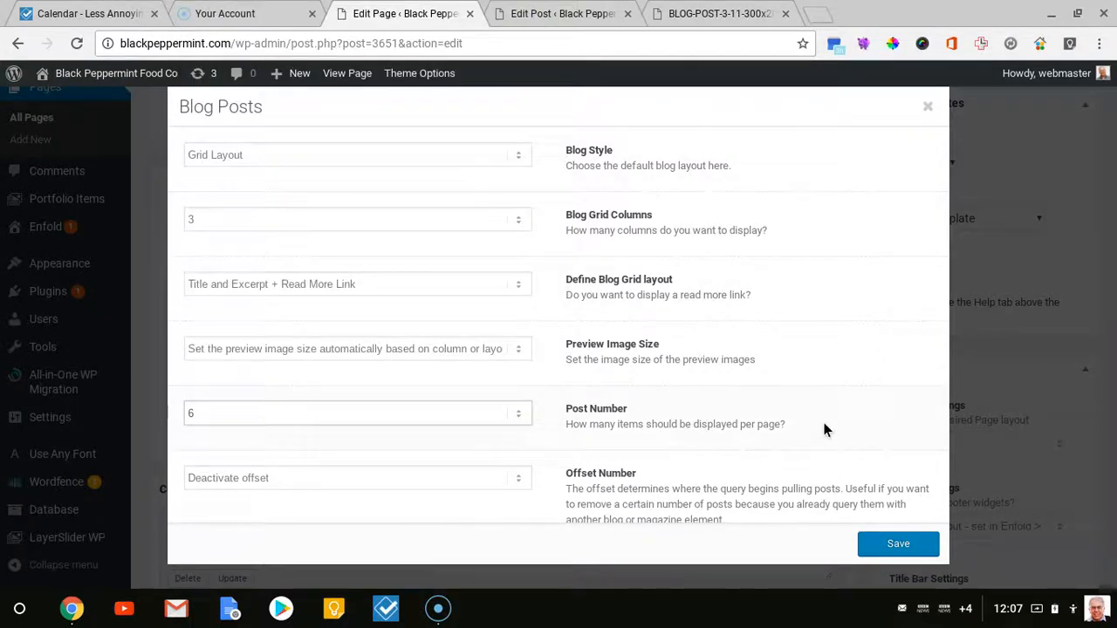
click(899, 544)
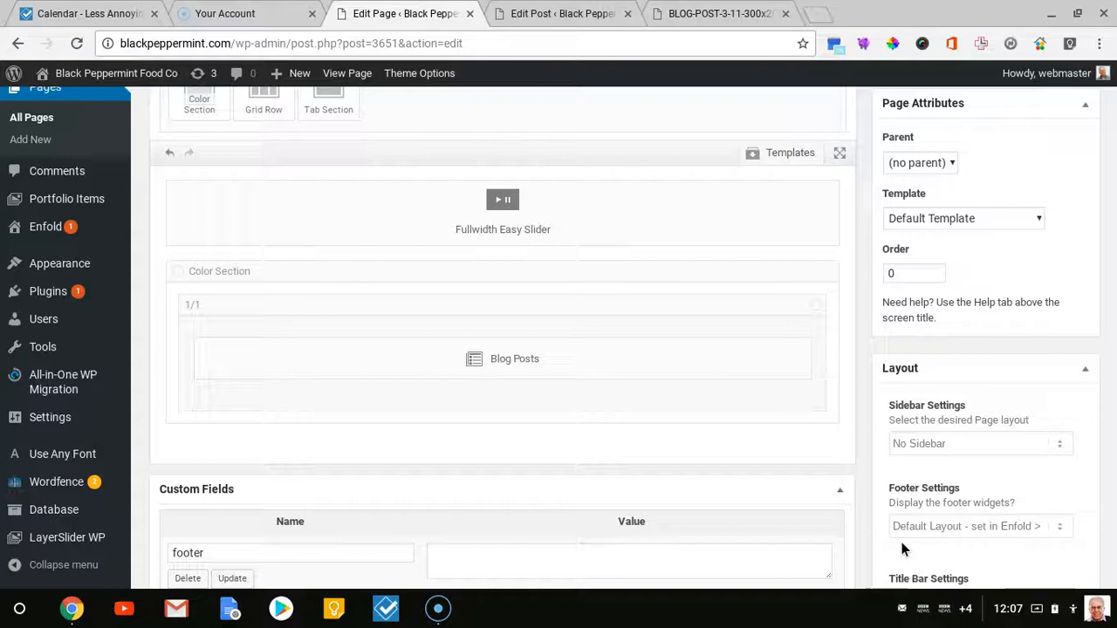
scroll(1055, 515, up, 3)
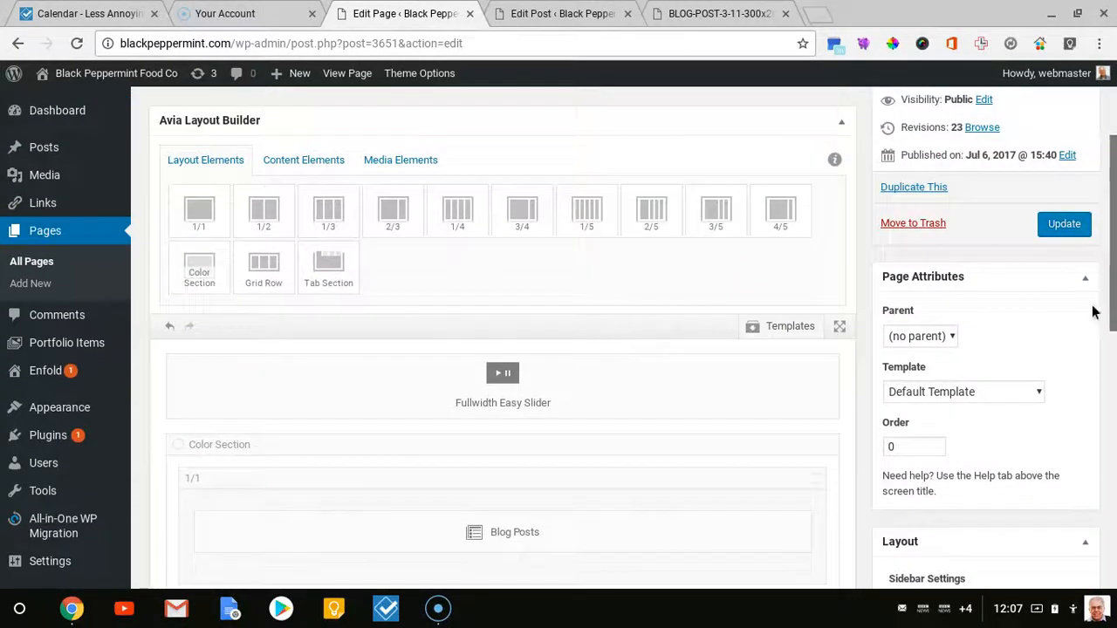
click(1062, 229)
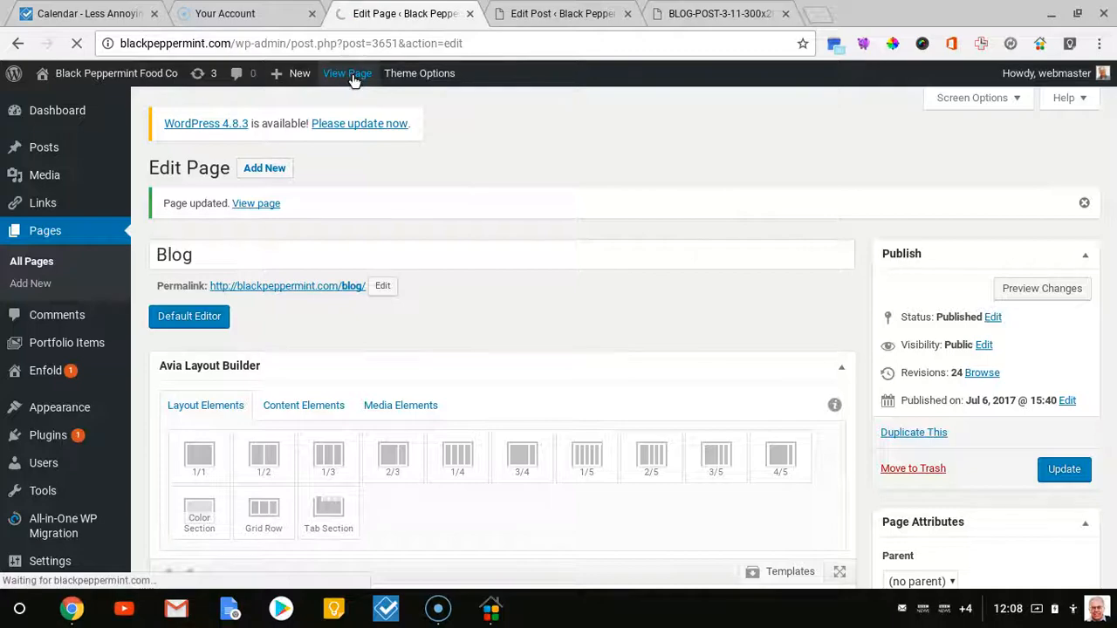
View the updated Blog page and examine how the posts are arranged across both rows of the three-column grid
click(351, 75)
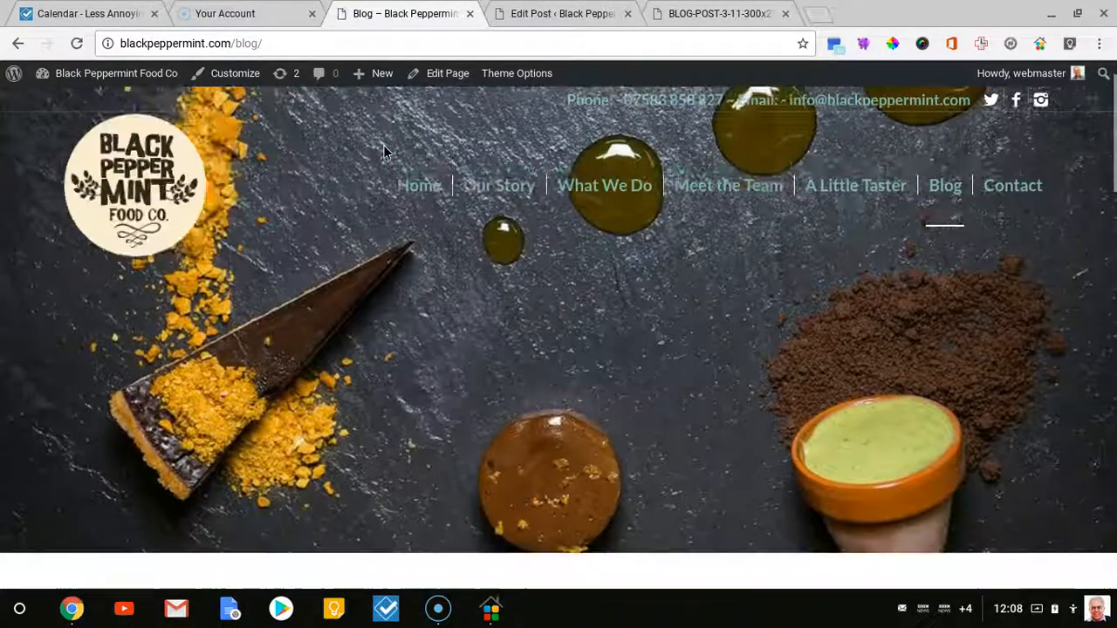
scroll(383, 152, down, 5)
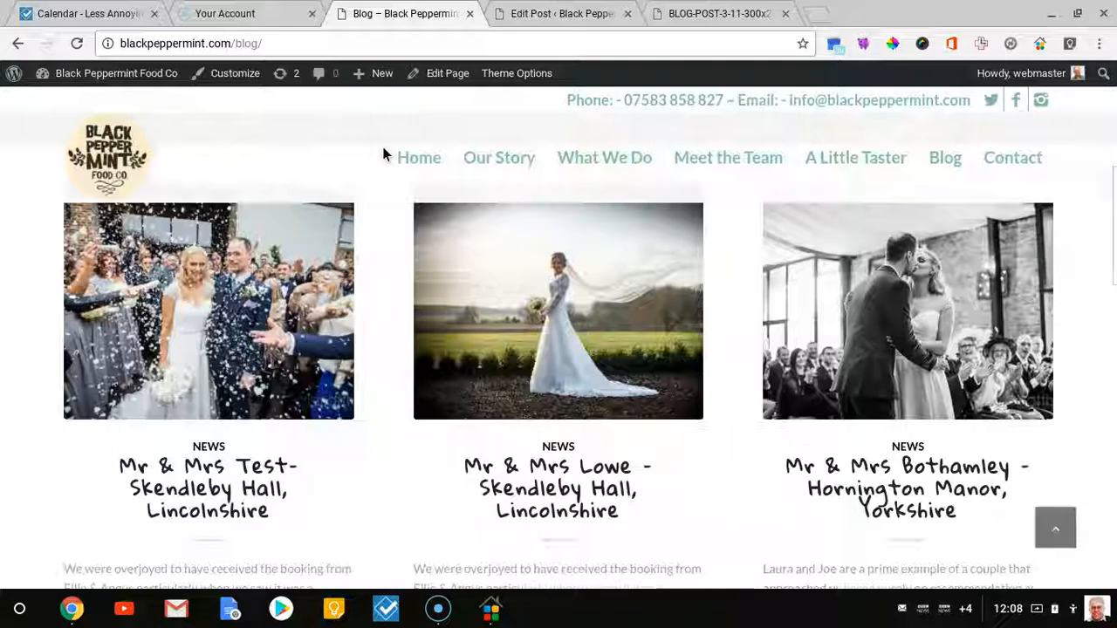
scroll(410, 192, down, 6)
scroll(564, 300, up, 3)
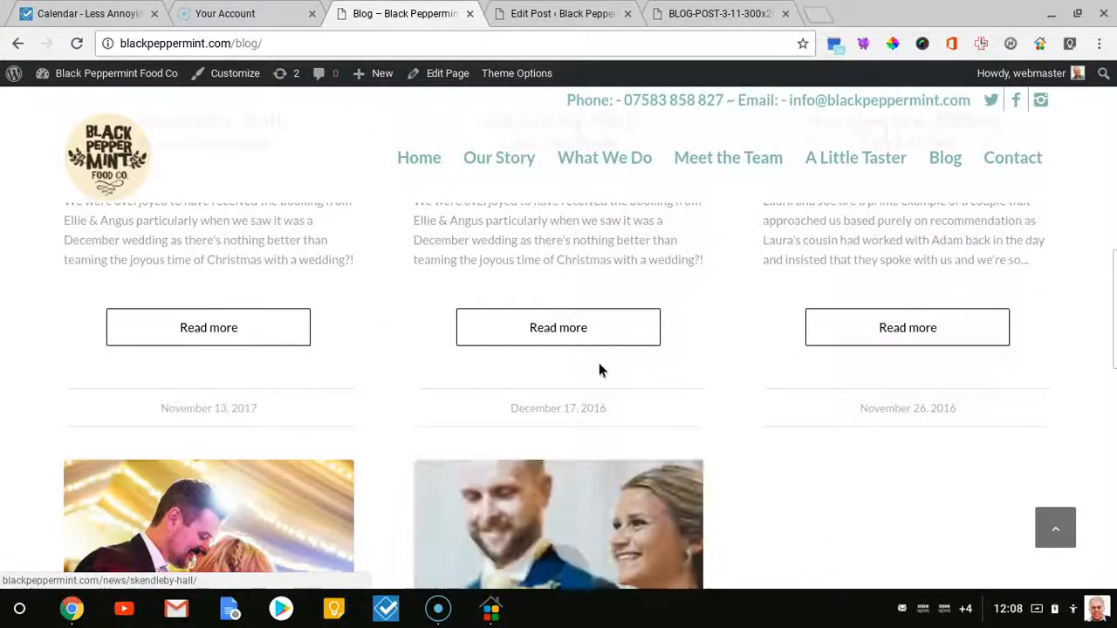
scroll(599, 371, down, 3)
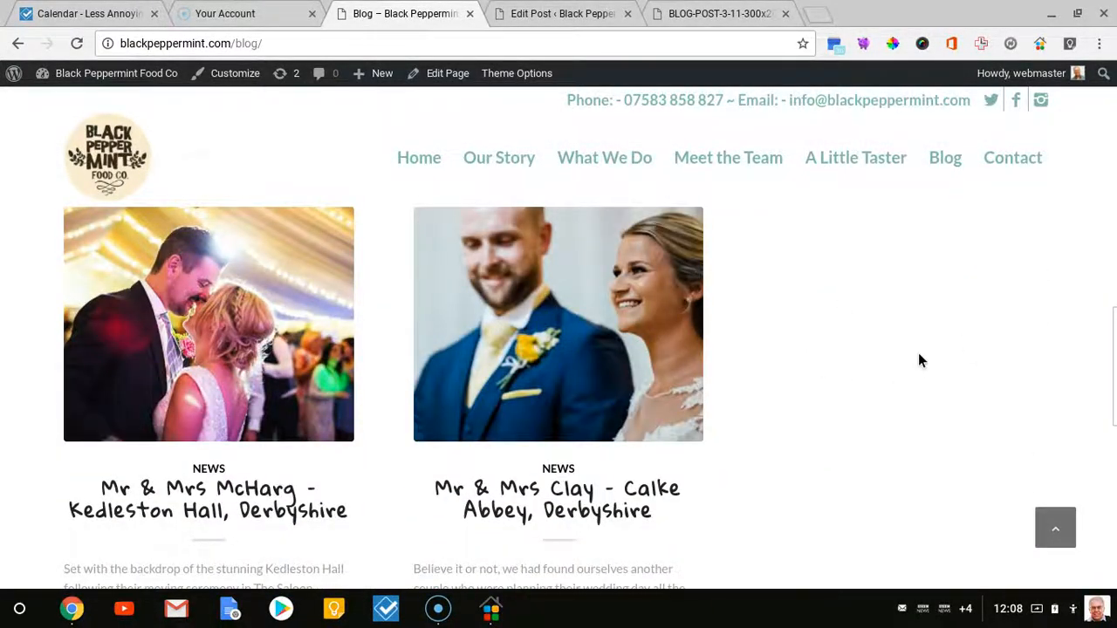
scroll(919, 359, up, 5)
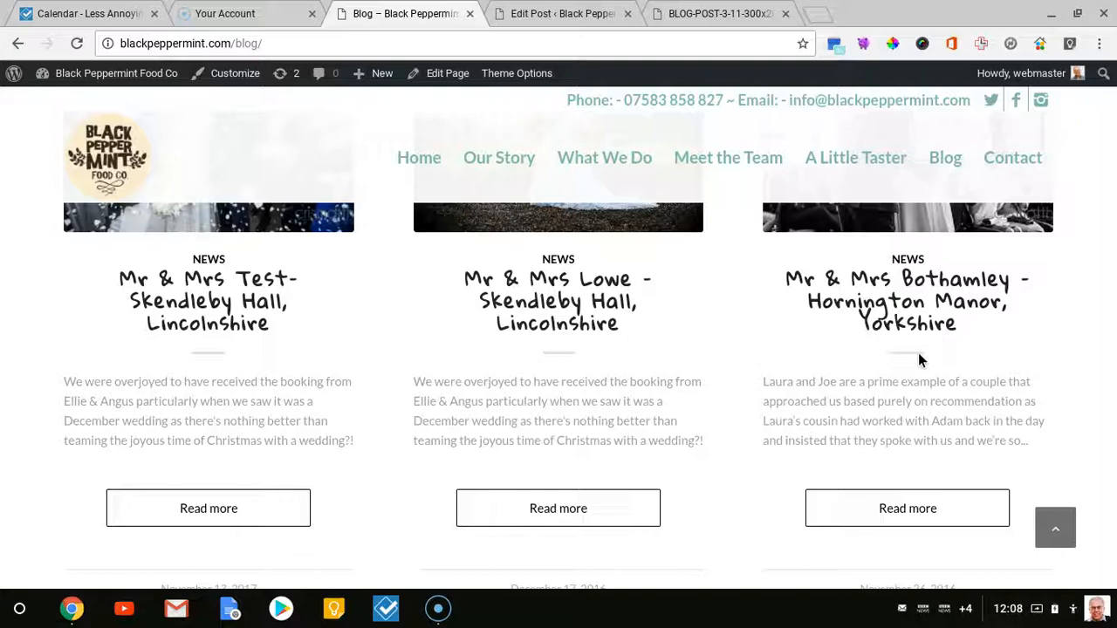
scroll(859, 344, up, 4)
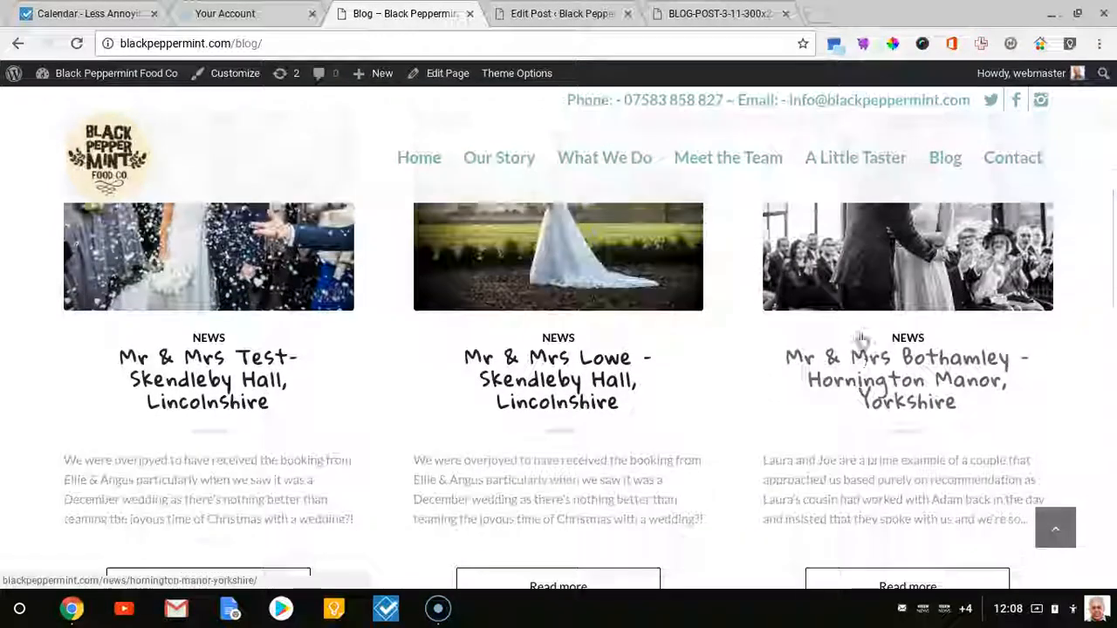
scroll(782, 474, down, 1)
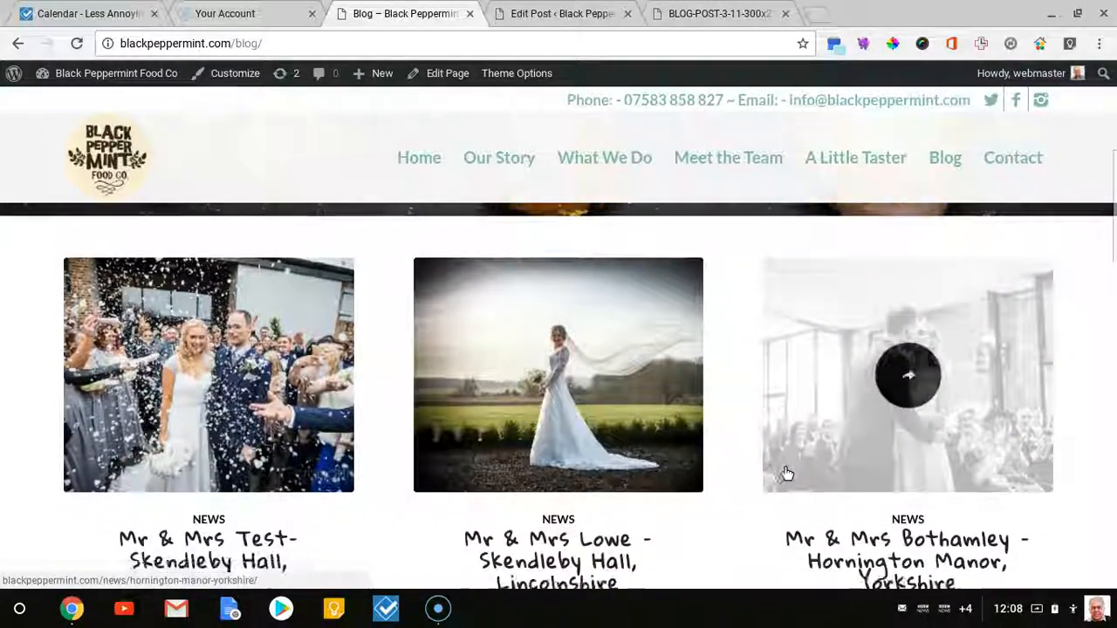